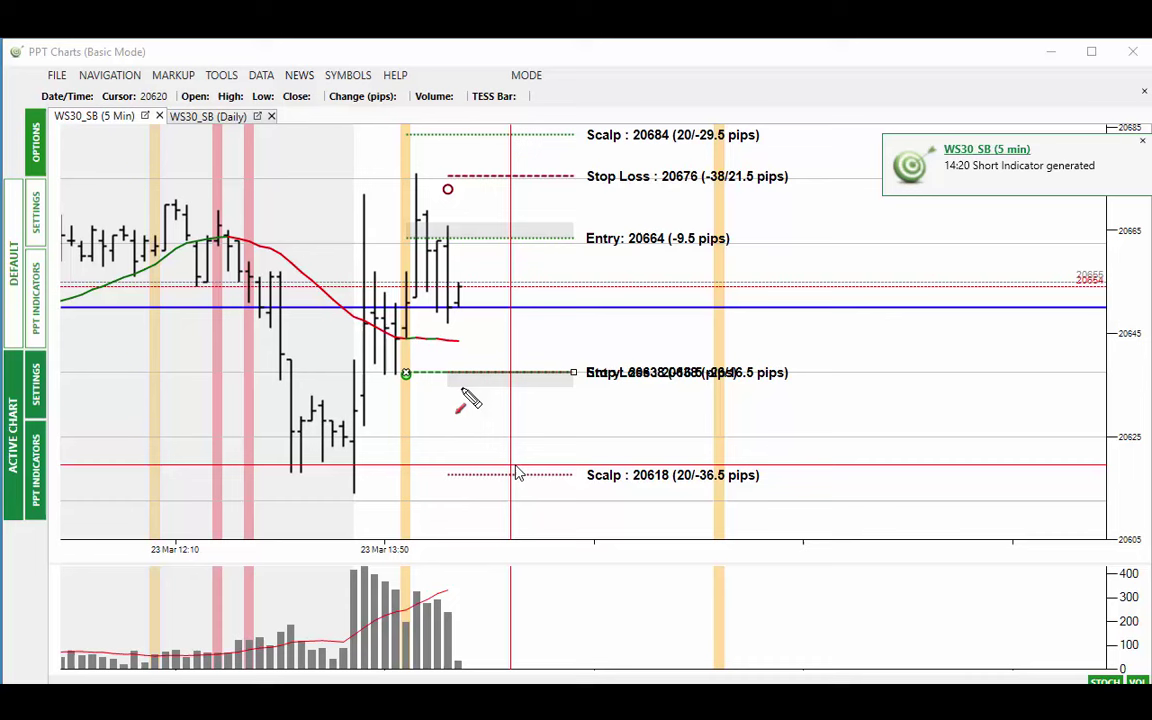
Mark the consolidation bars, the breakout bar and the rise to the upper red level with red arrows, and clear them.
drag(463, 389, 481, 315)
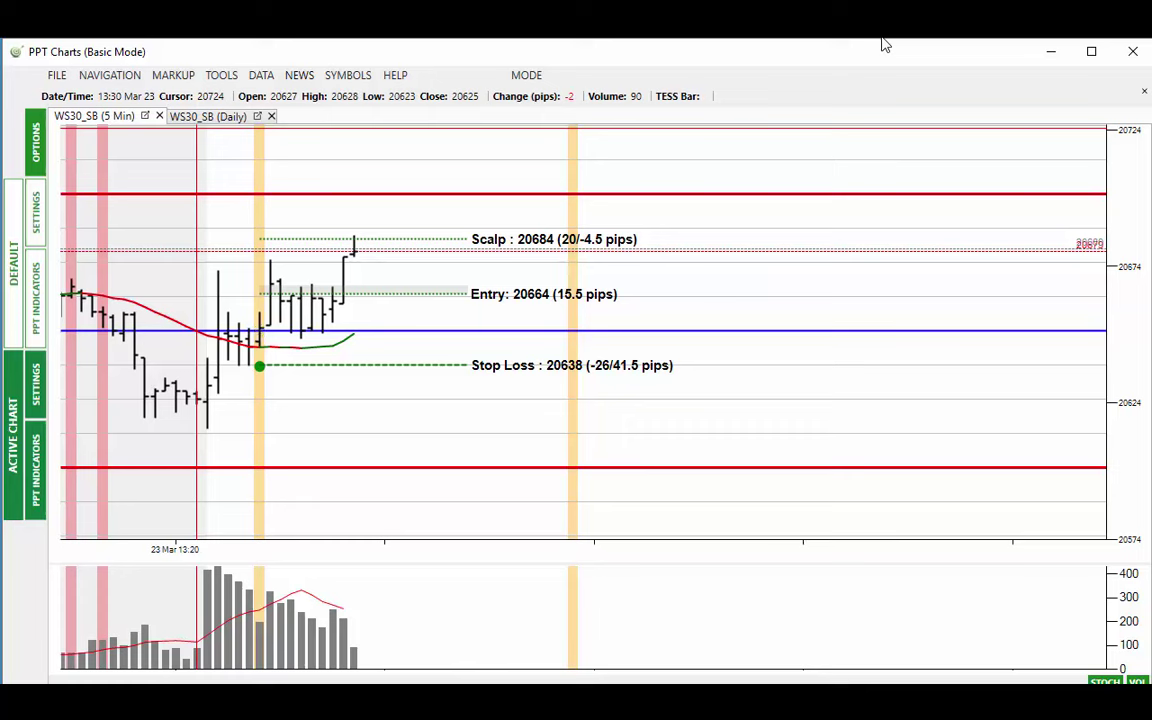
mouse_move(300, 330)
mouse_down()
mouse_move(342, 362)
mouse_move(383, 433)
mouse_up()
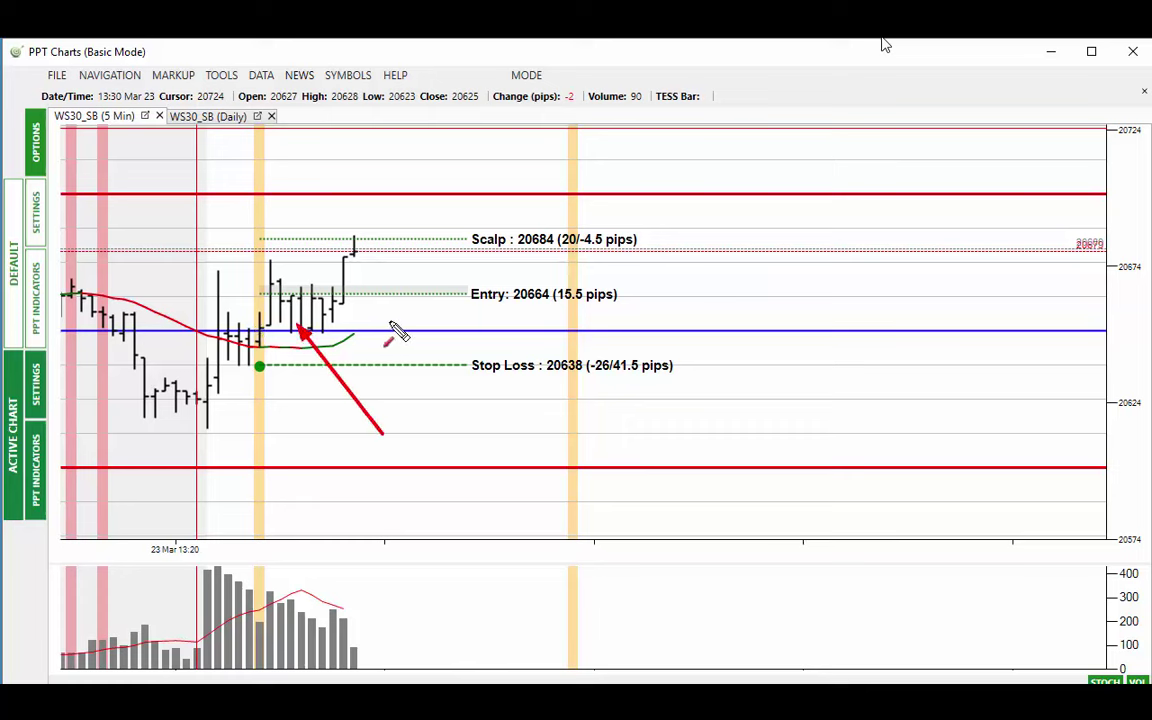
drag(391, 322, 347, 304)
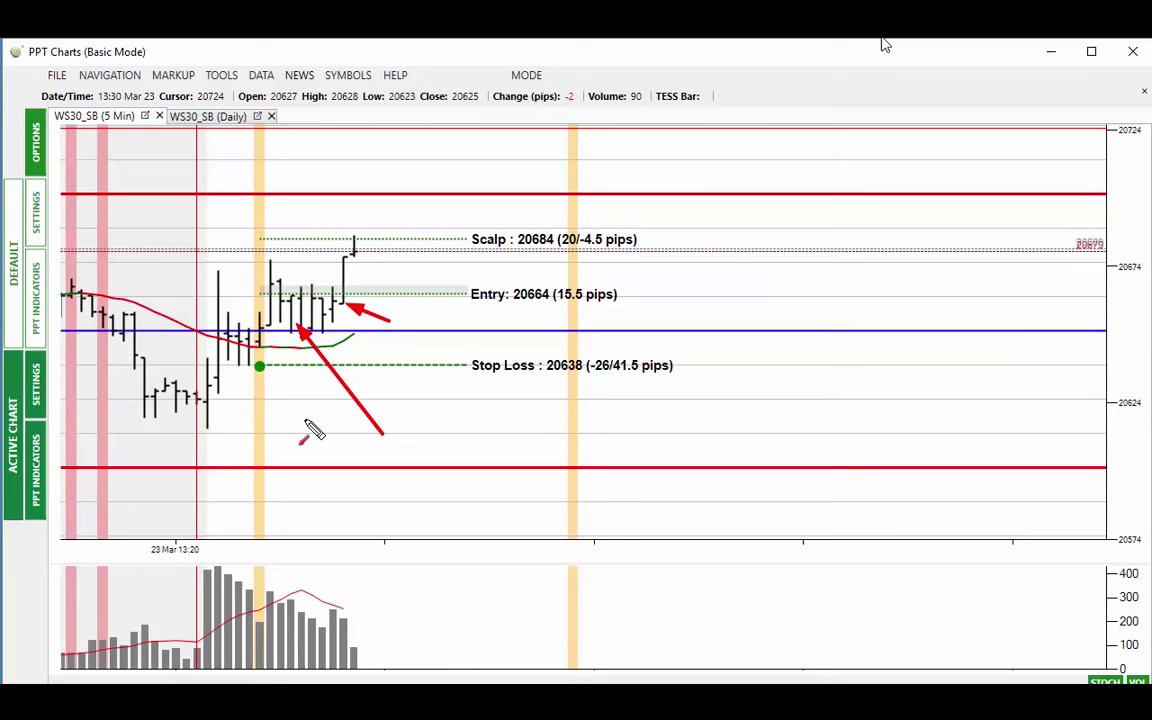
drag(240, 365, 338, 198)
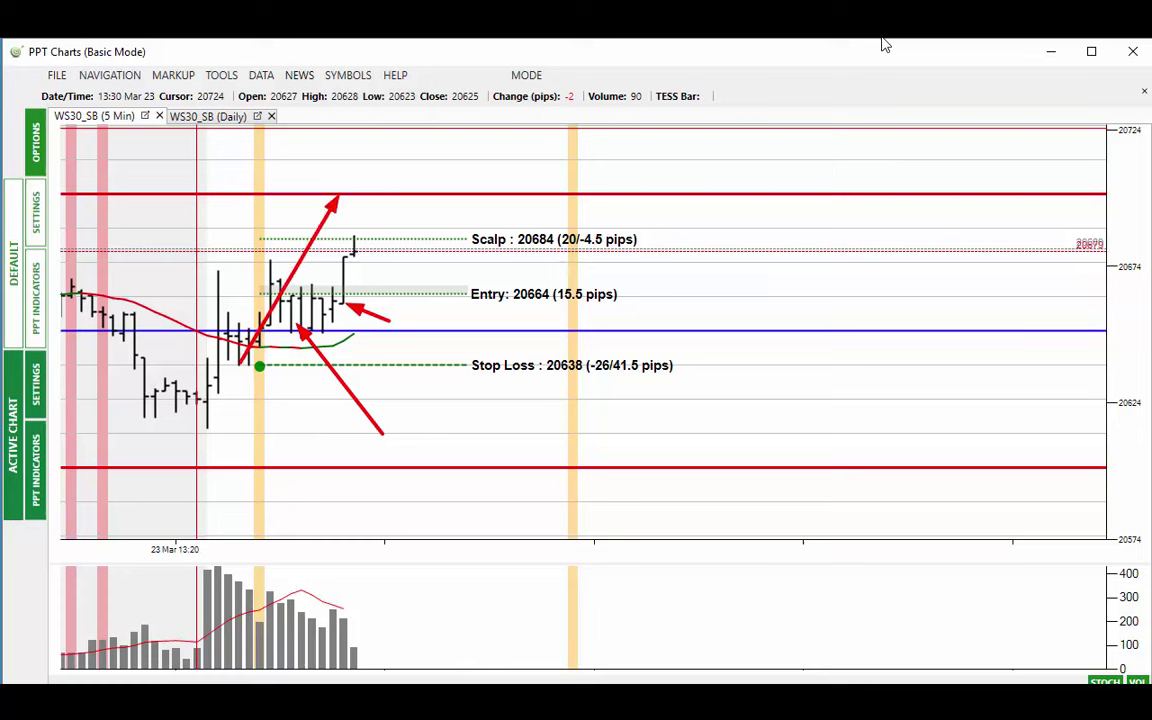
key(Escape)
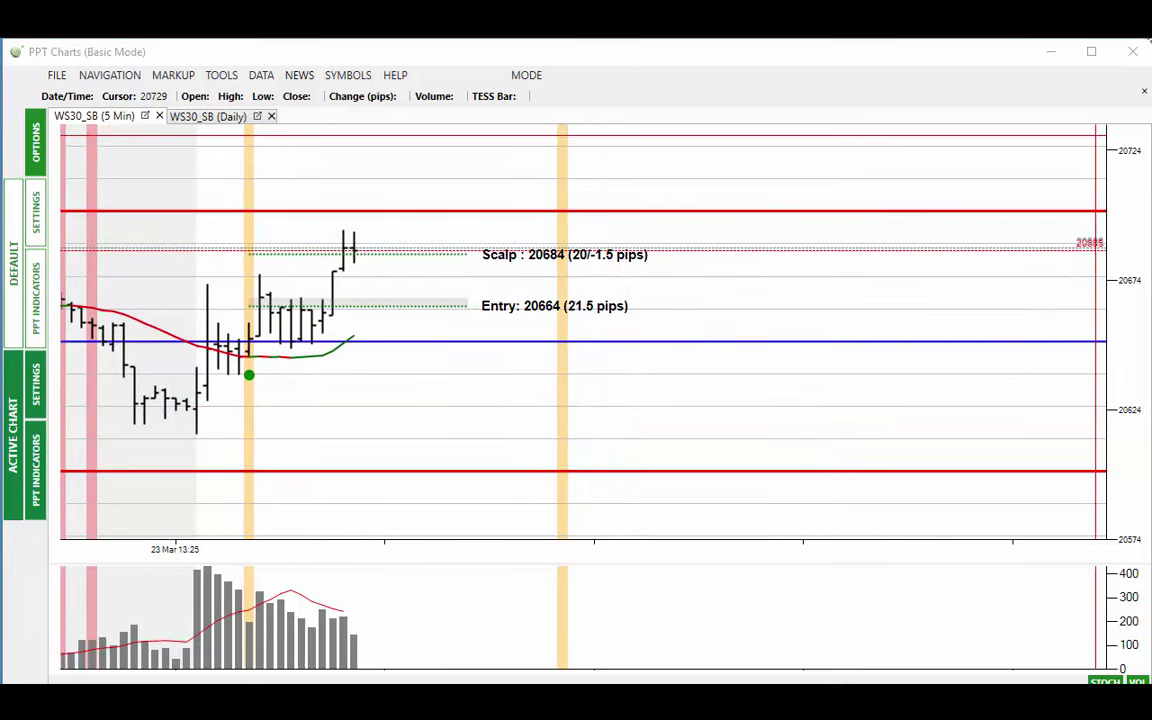
Add an Extension Line annotation from the high of the 14:45 bar at 20692.
click(173, 75)
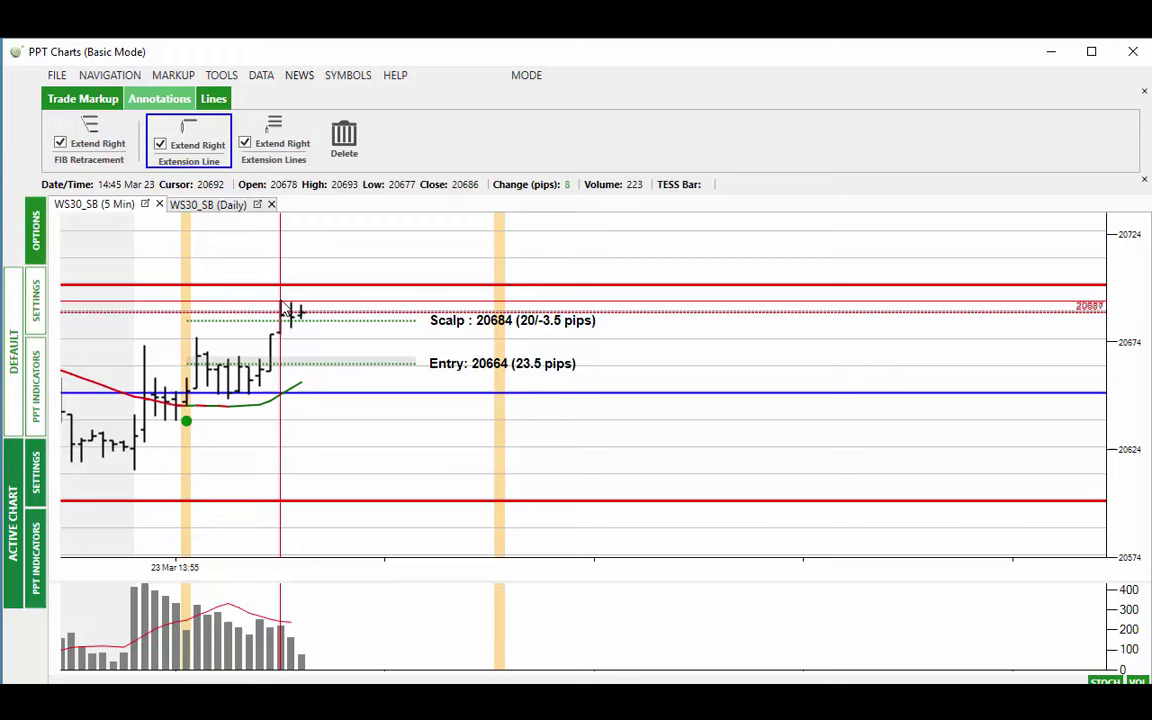
click(160, 135)
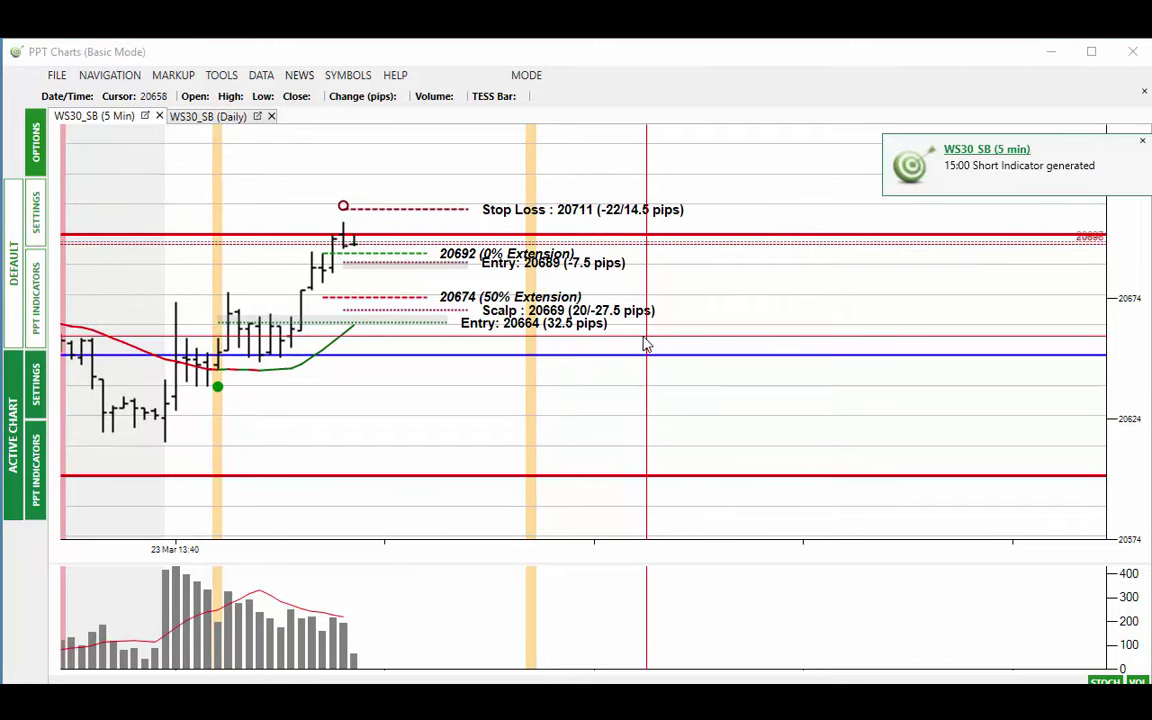
Delete the 15:00 short trade with its stop loss at 20711 from the five-minute chart.
right_click(689, 226)
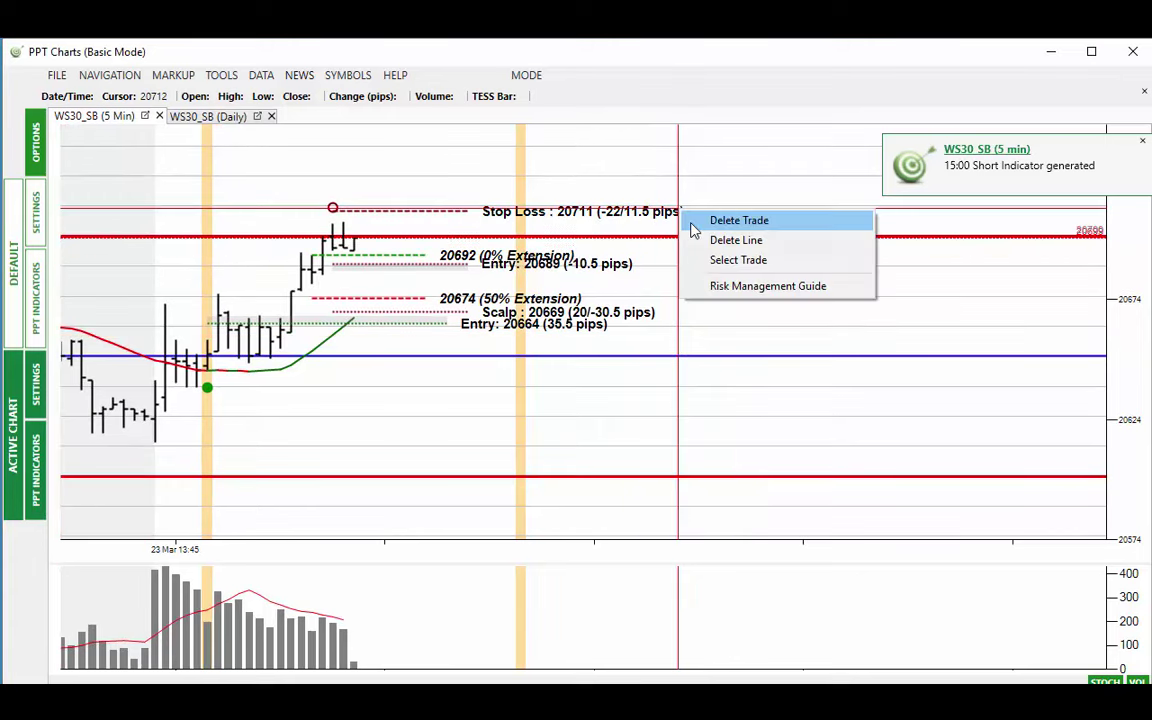
click(725, 219)
click(728, 399)
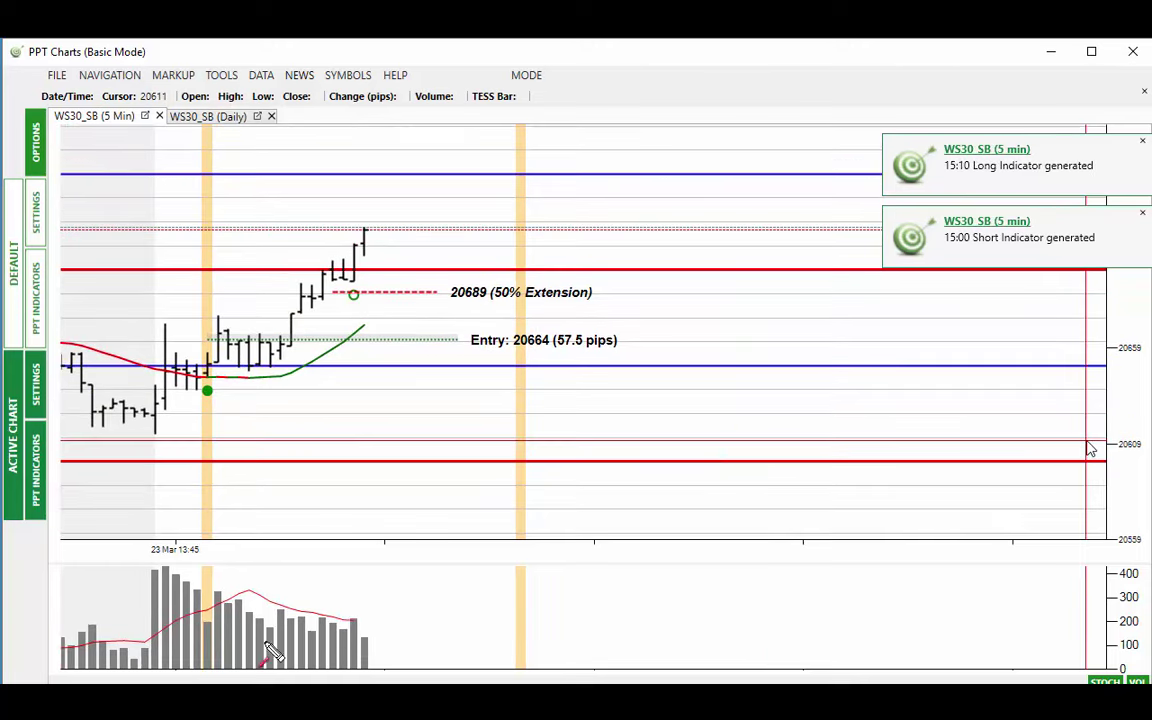
Mark the rising moving average and the climbing lows of the recent bars with red arrows, and clear them.
drag(330, 367, 437, 302)
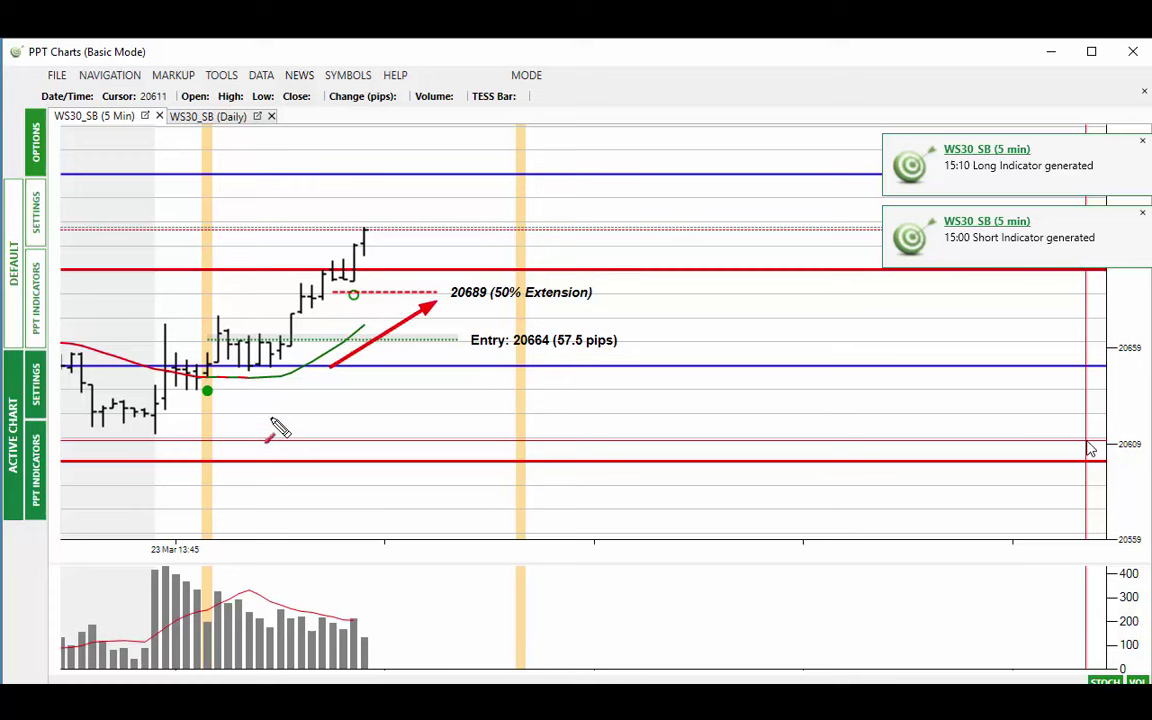
mouse_move(298, 352)
mouse_down()
mouse_move(336, 302)
mouse_move(322, 296)
mouse_move(380, 300)
mouse_move(368, 270)
mouse_up()
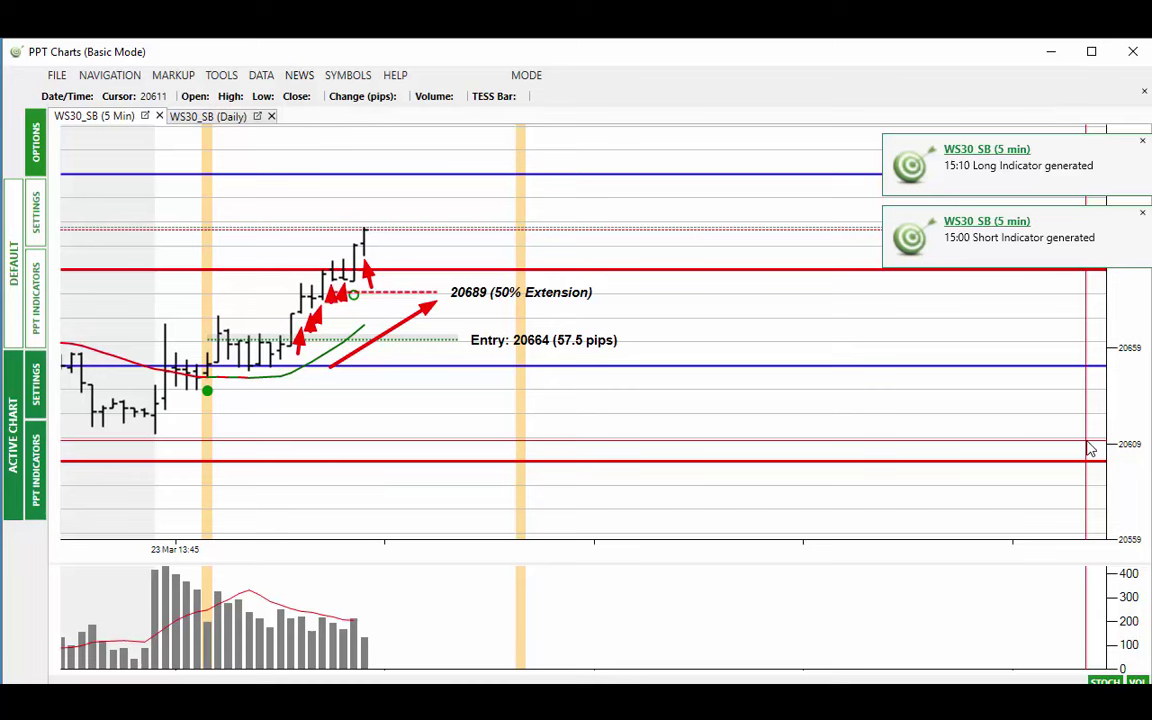
key(Escape)
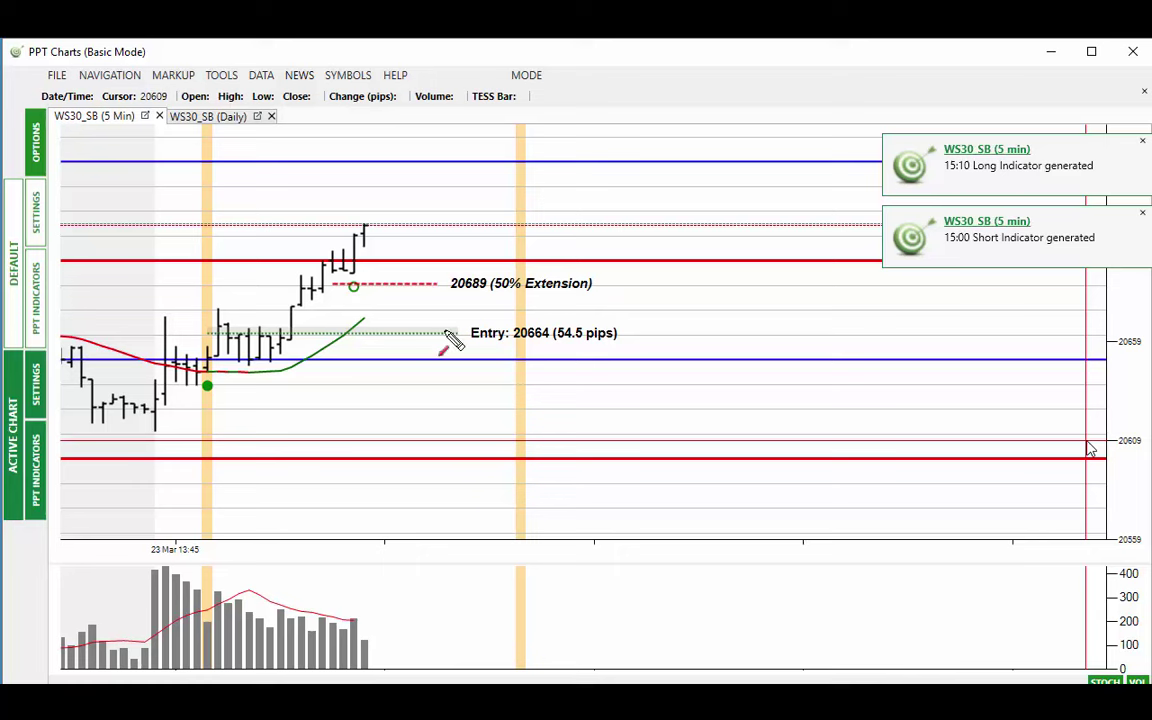
Point red arrows at the broken red level and the blue level above price, and clear them.
drag(445, 331, 404, 267)
drag(210, 296, 265, 263)
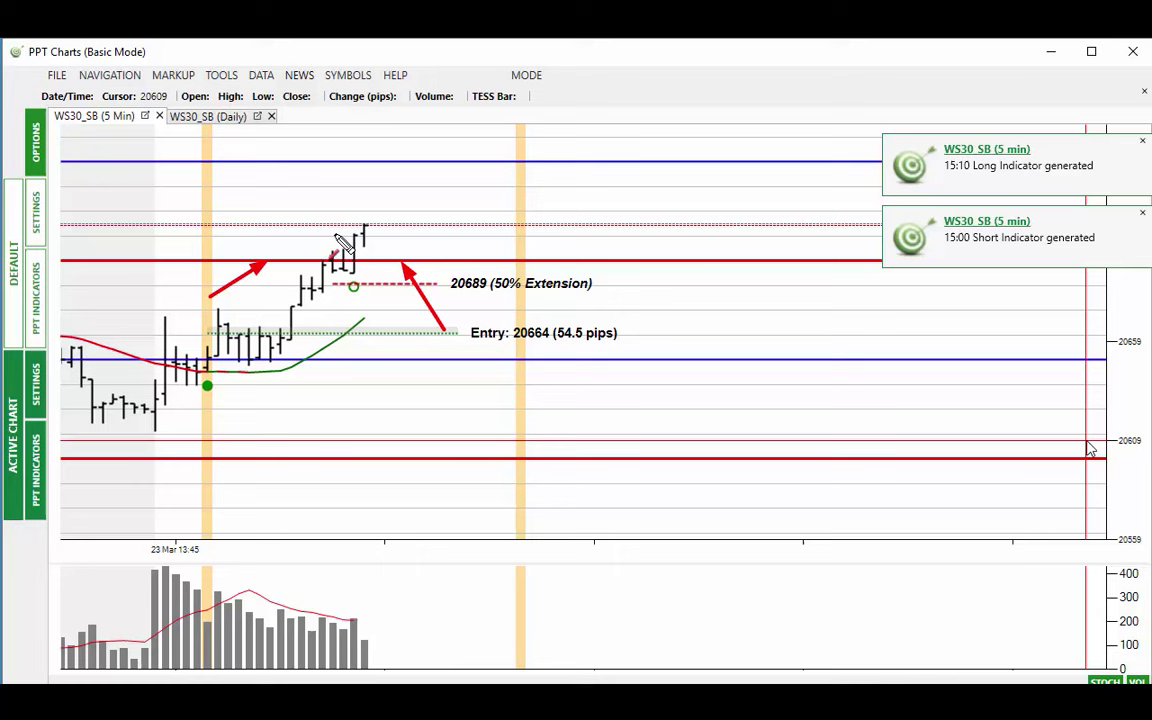
drag(312, 207, 375, 163)
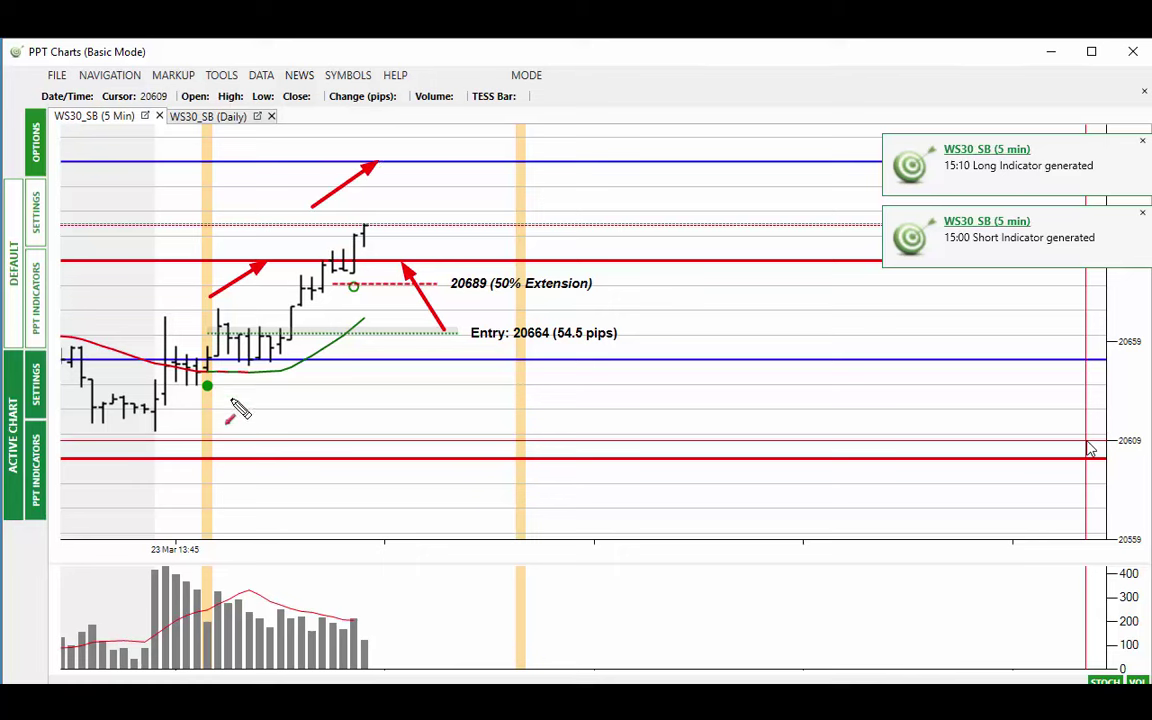
key(Escape)
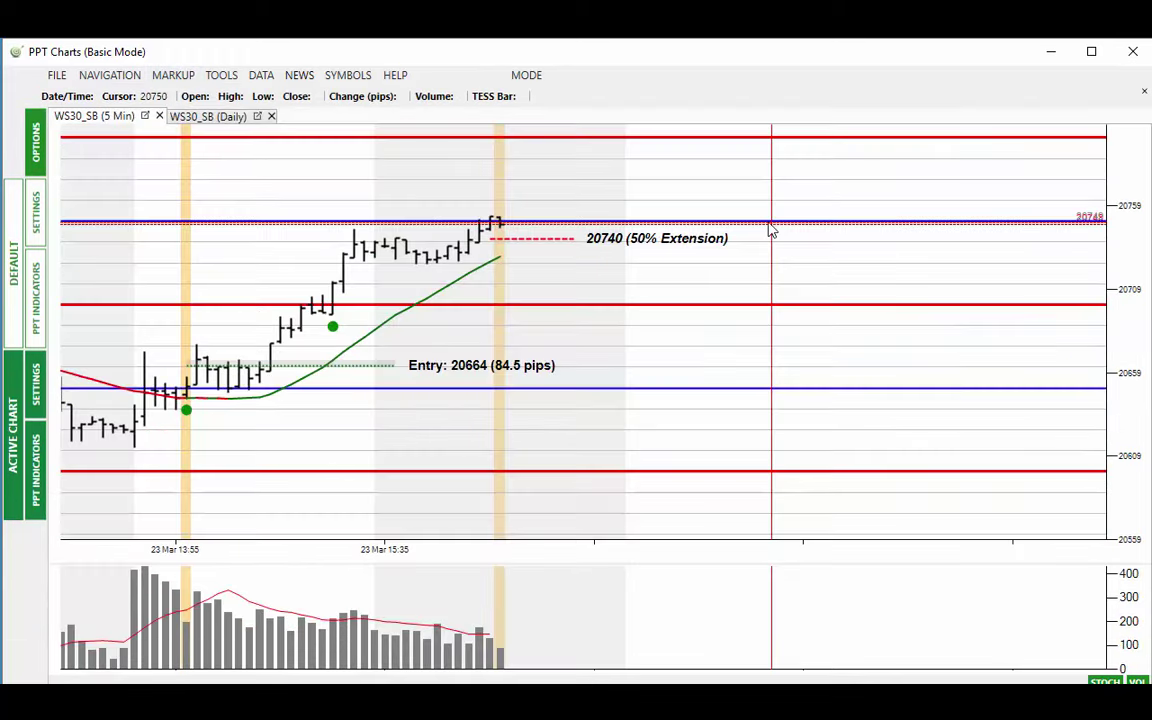
Show the news events, outline the upcoming FOMC member speeches with a green rectangle, and clear the markup and hide the list.
click(299, 75)
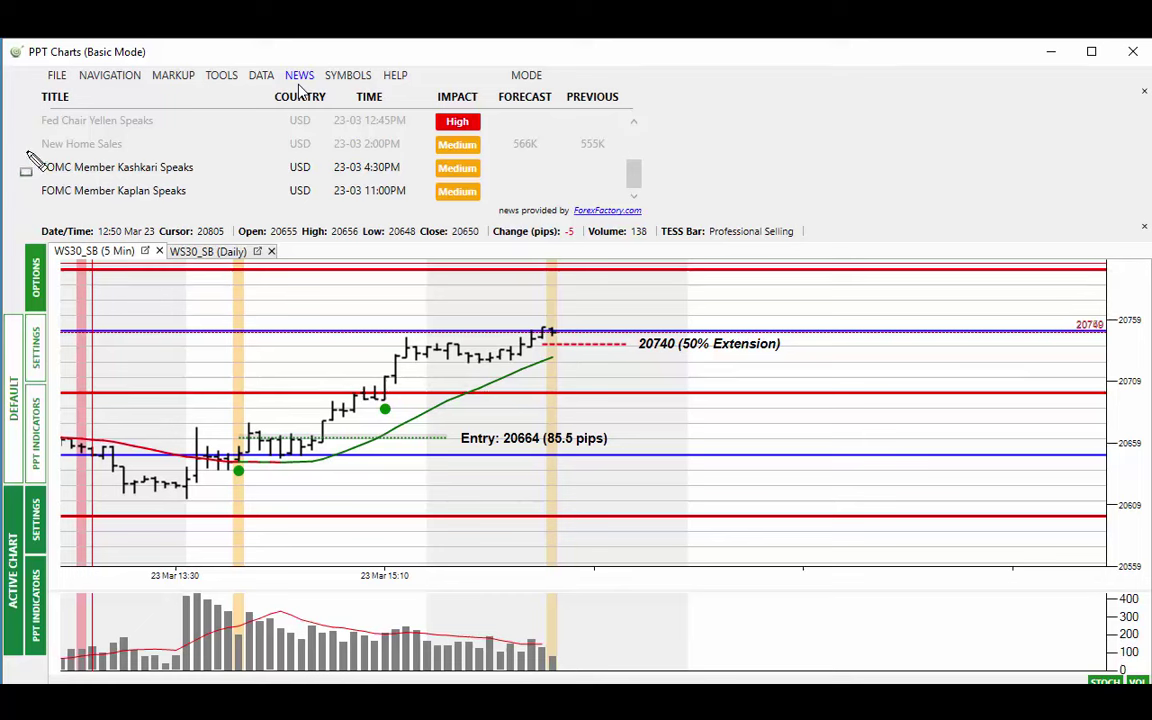
drag(26, 151, 490, 205)
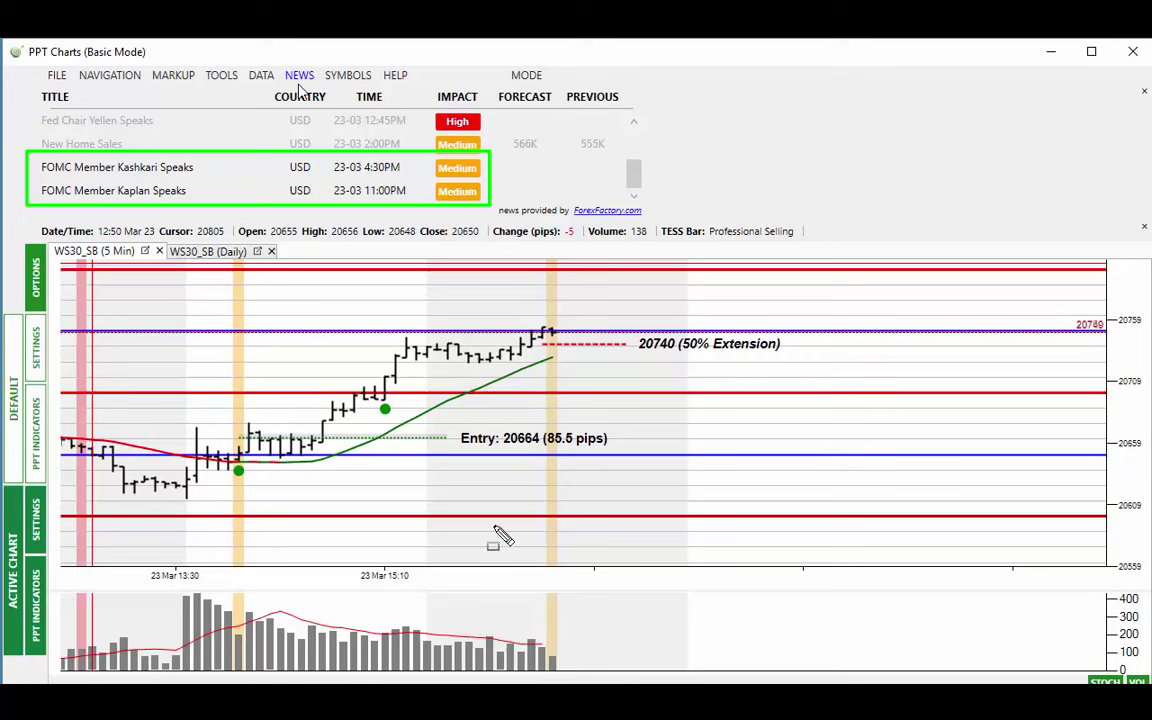
drag(673, 298, 550, 300)
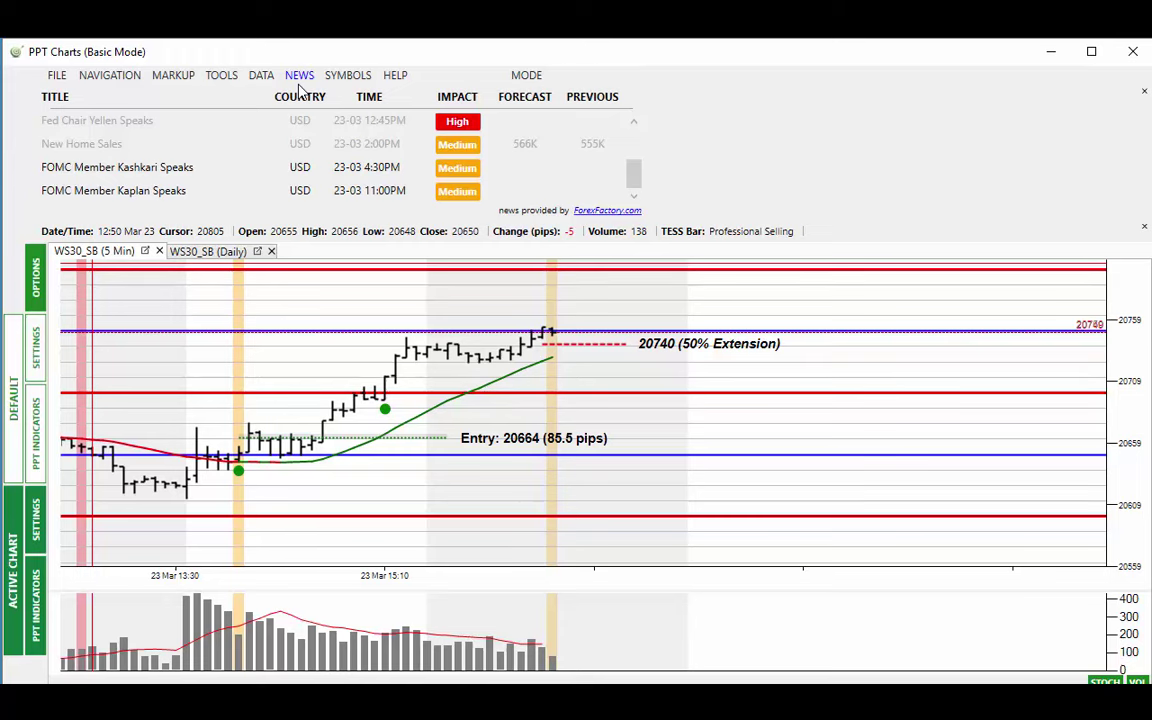
click(299, 77)
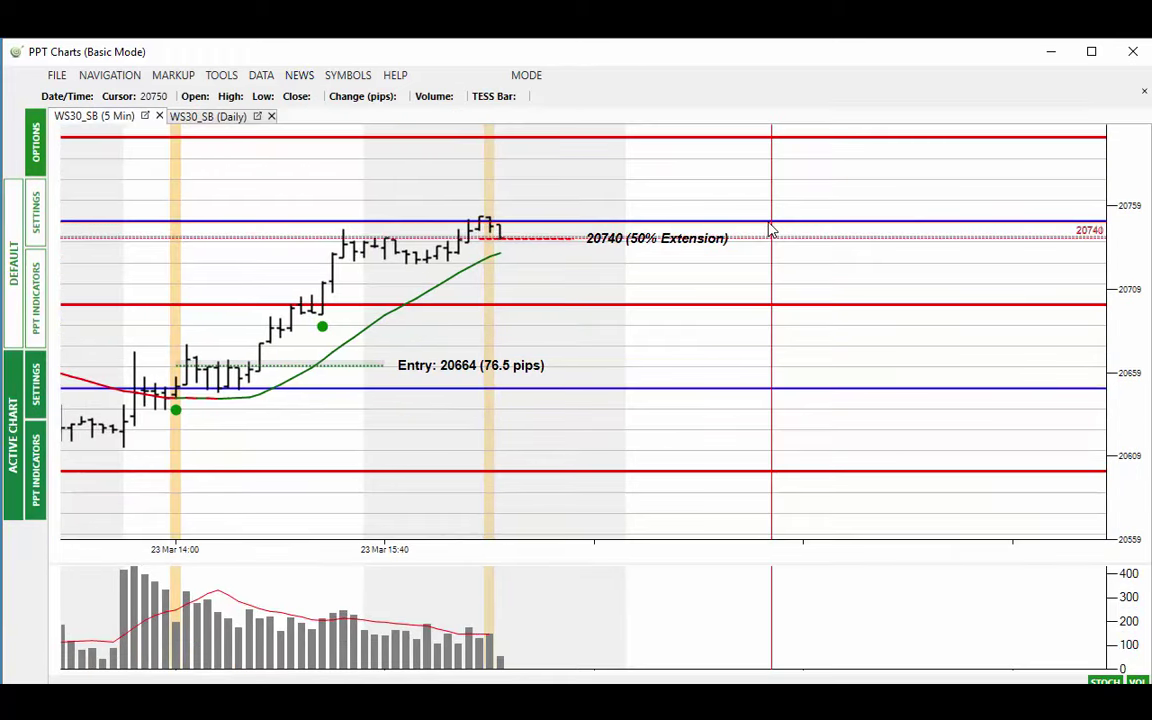
Point a red arrow at the latest bar touching the 20740 (50% Extension) line, and clear it.
scroll(362, 346, up, 3)
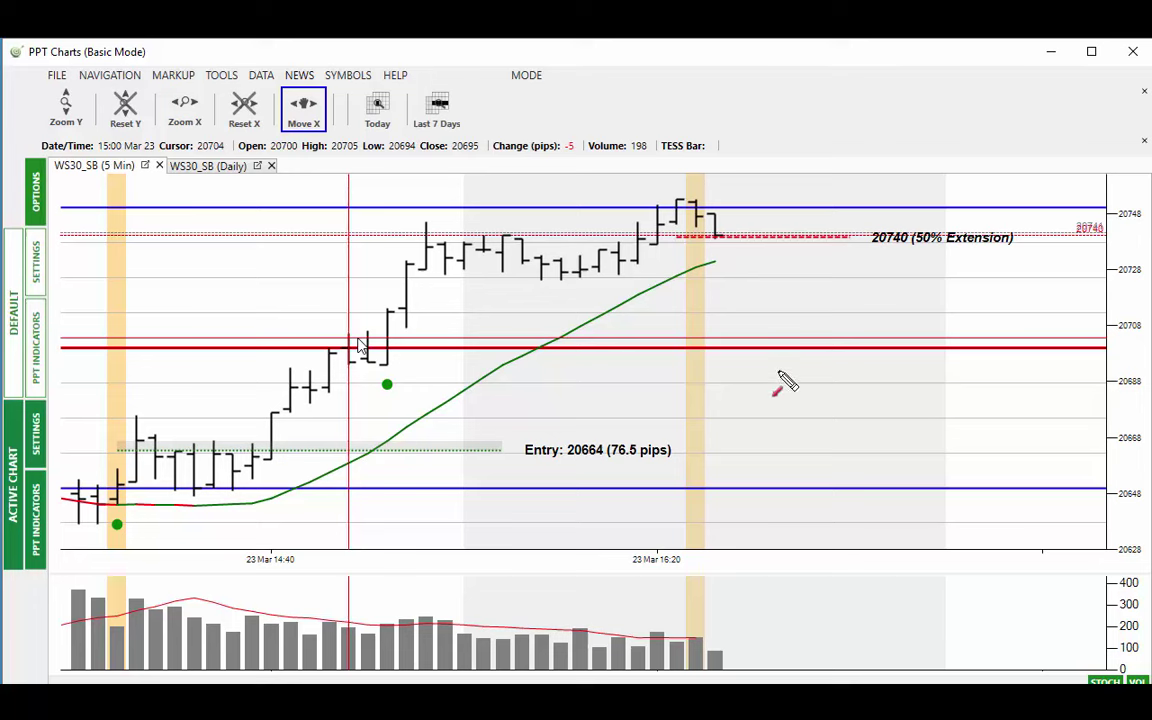
drag(778, 370, 730, 252)
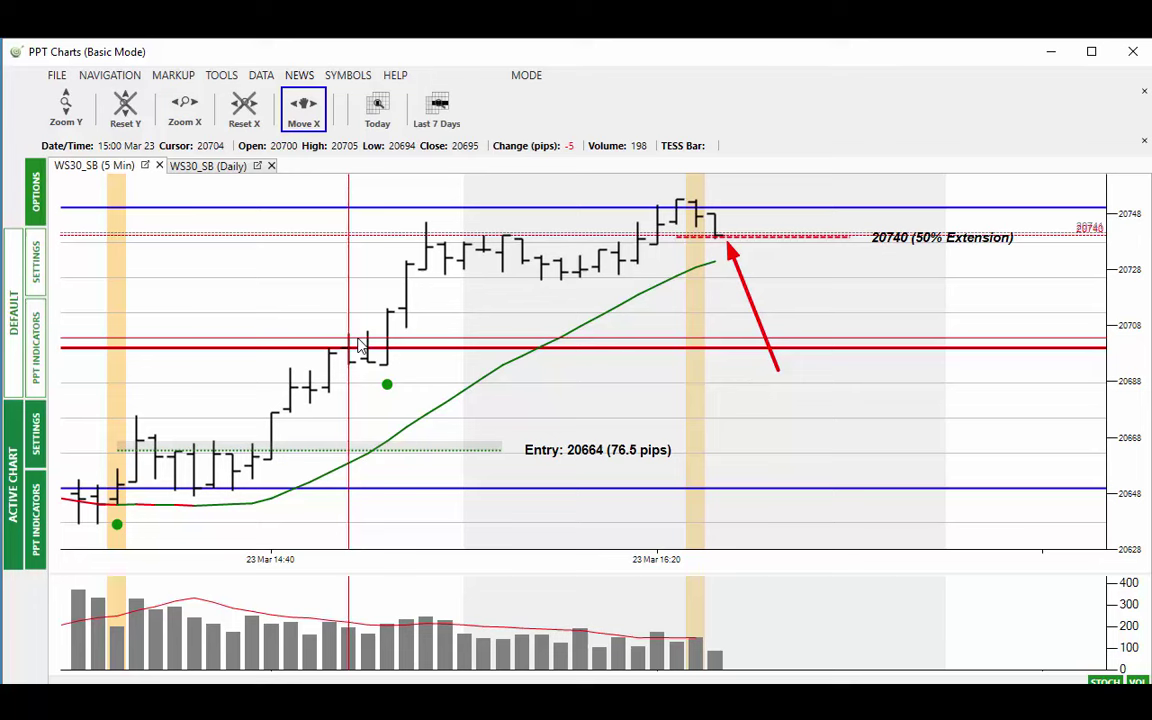
key(Escape)
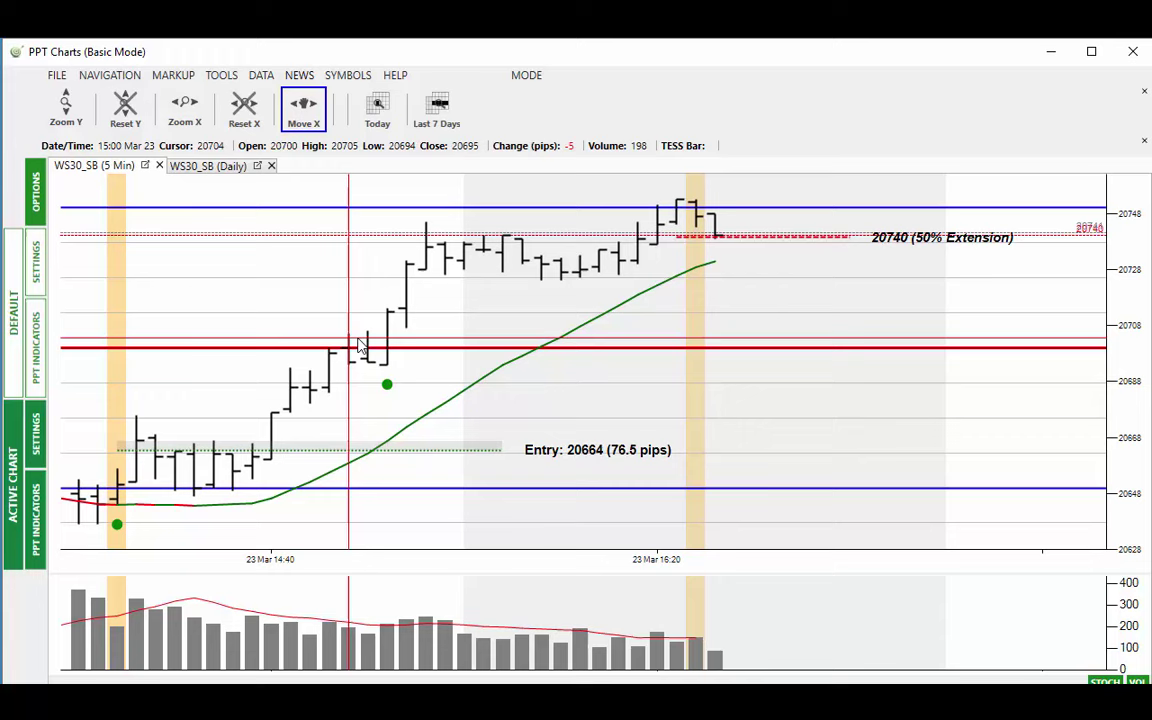
scroll(362, 345, down, 3)
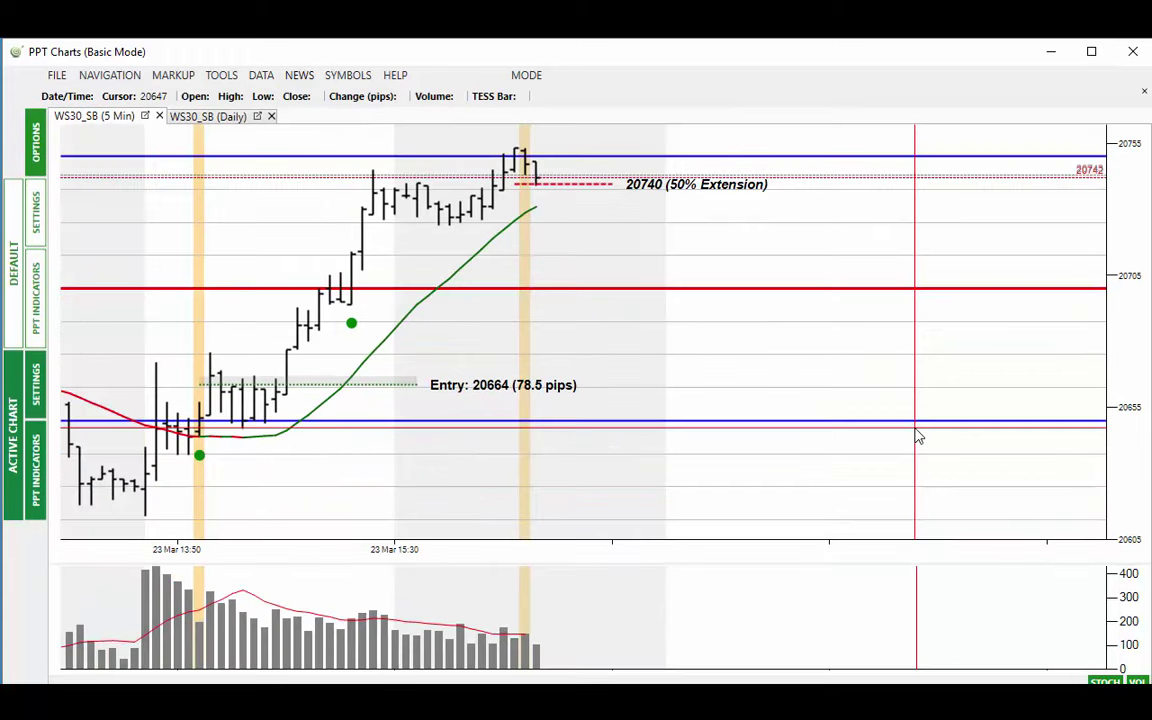
Outline the sideways range below the upper blue level in blue, point a red arrow at that level, and clear both.
scroll(494, 397, down, 2)
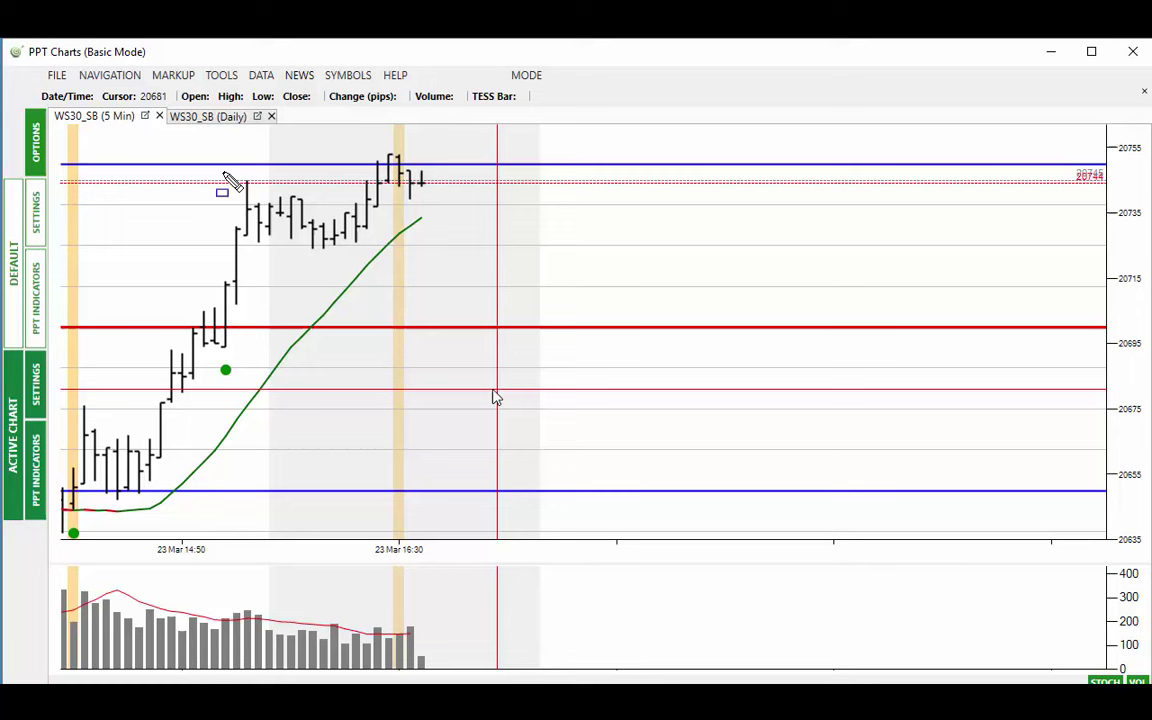
mouse_move(222, 173)
mouse_down()
mouse_move(311, 237)
mouse_move(381, 260)
mouse_up()
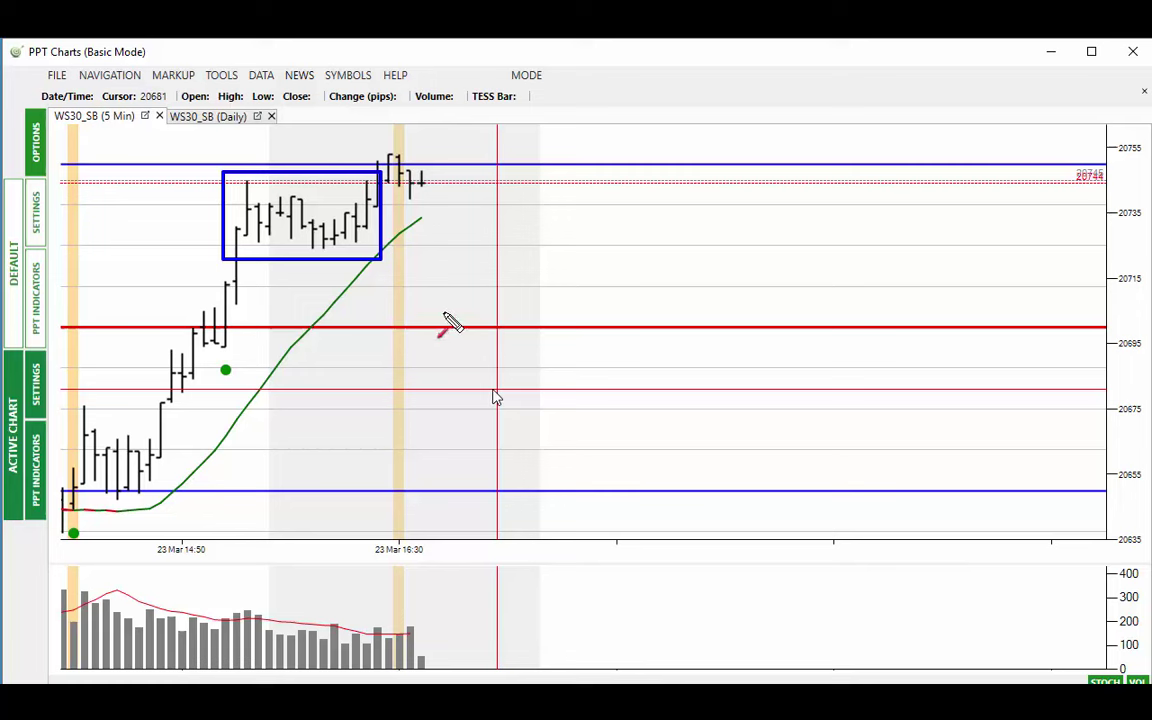
drag(443, 310, 413, 164)
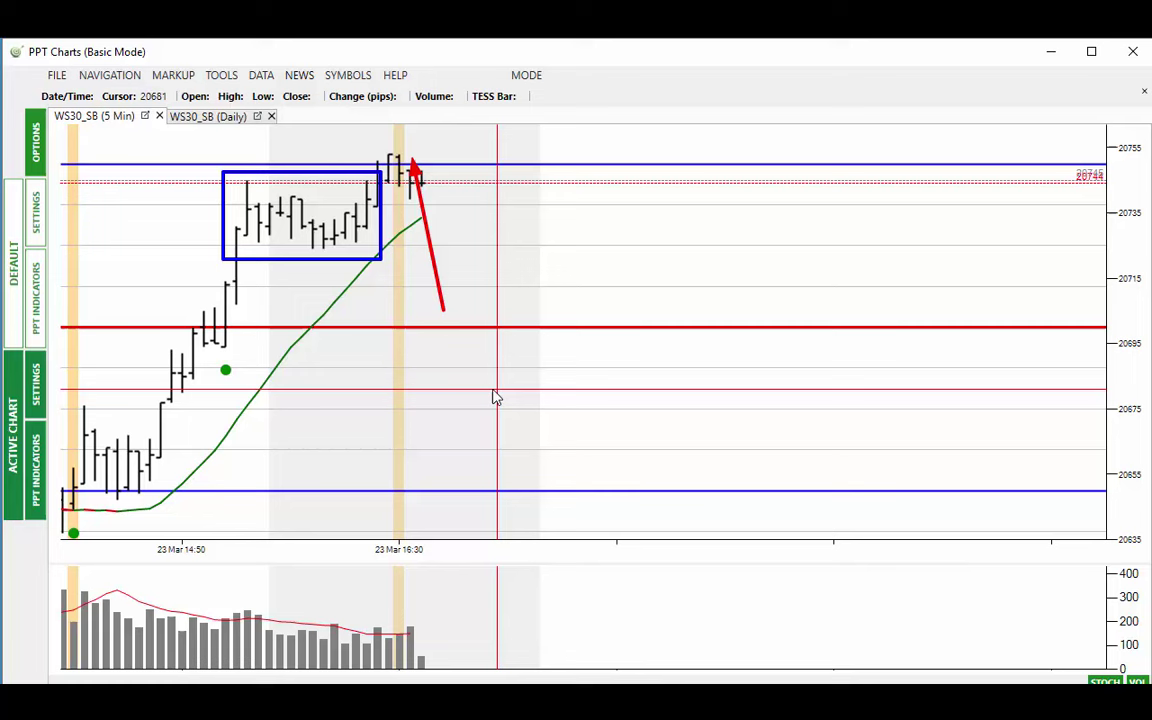
key(Delete)
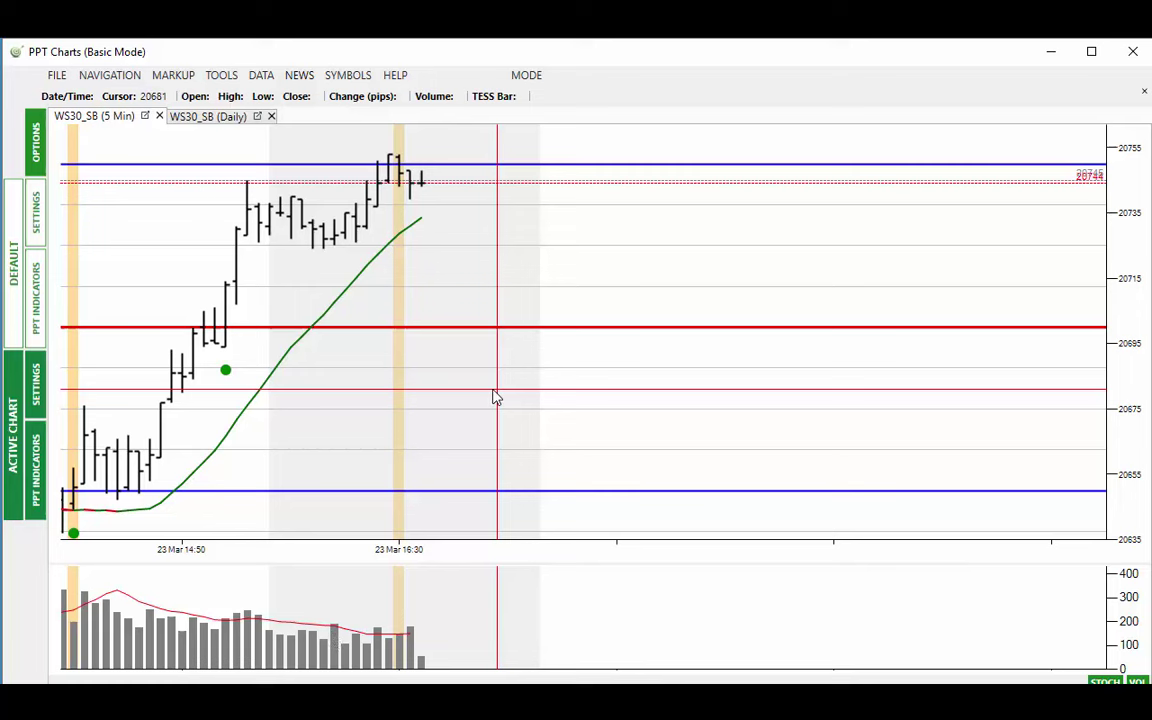
Mark the pause at the red level and the move to the blue level with arrows, box the latest bars, and clear everything.
drag(300, 472, 205, 354)
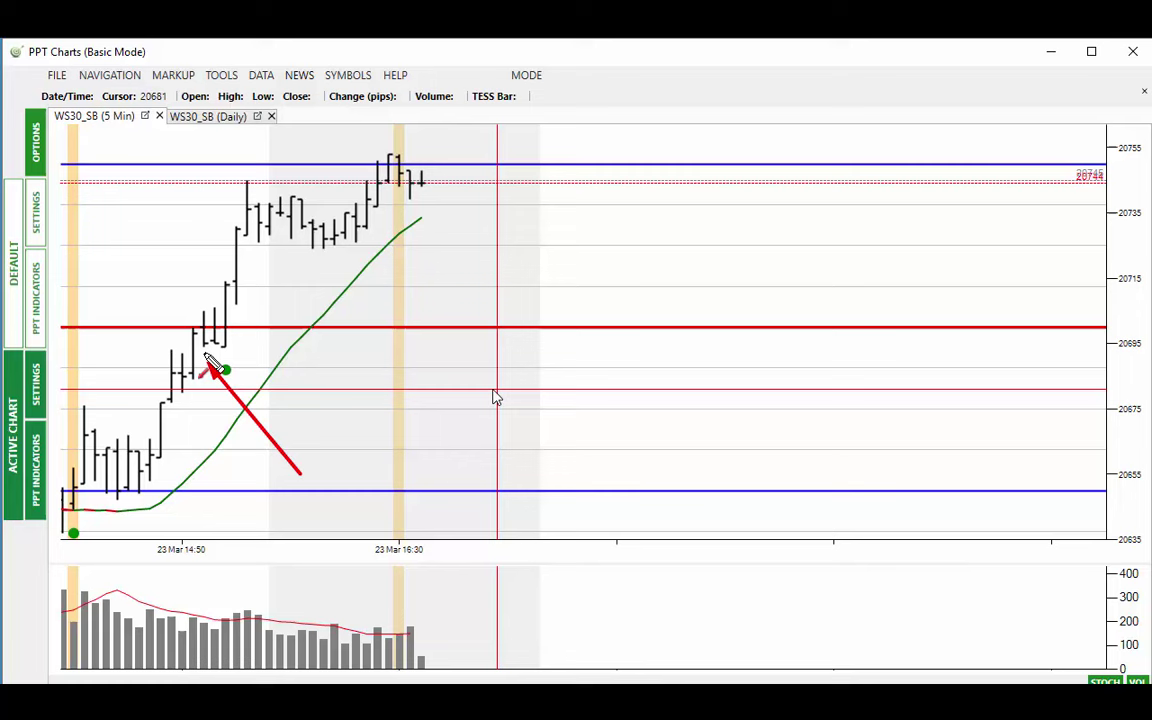
drag(293, 380, 383, 168)
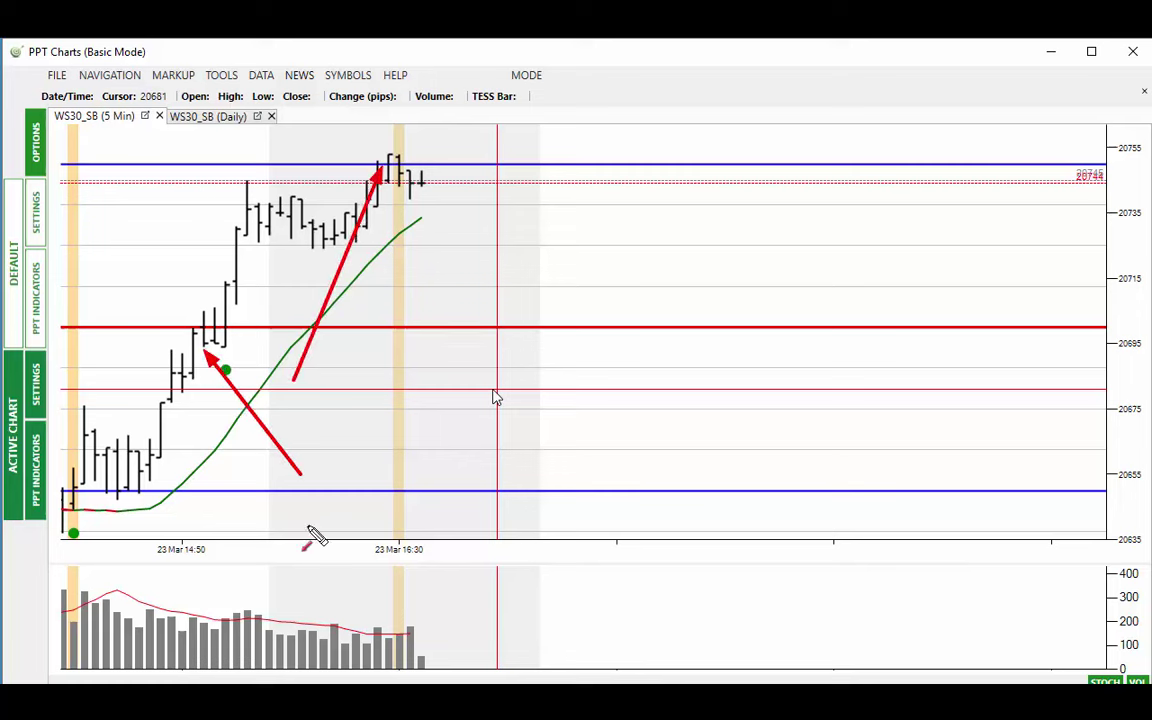
drag(345, 147, 438, 193)
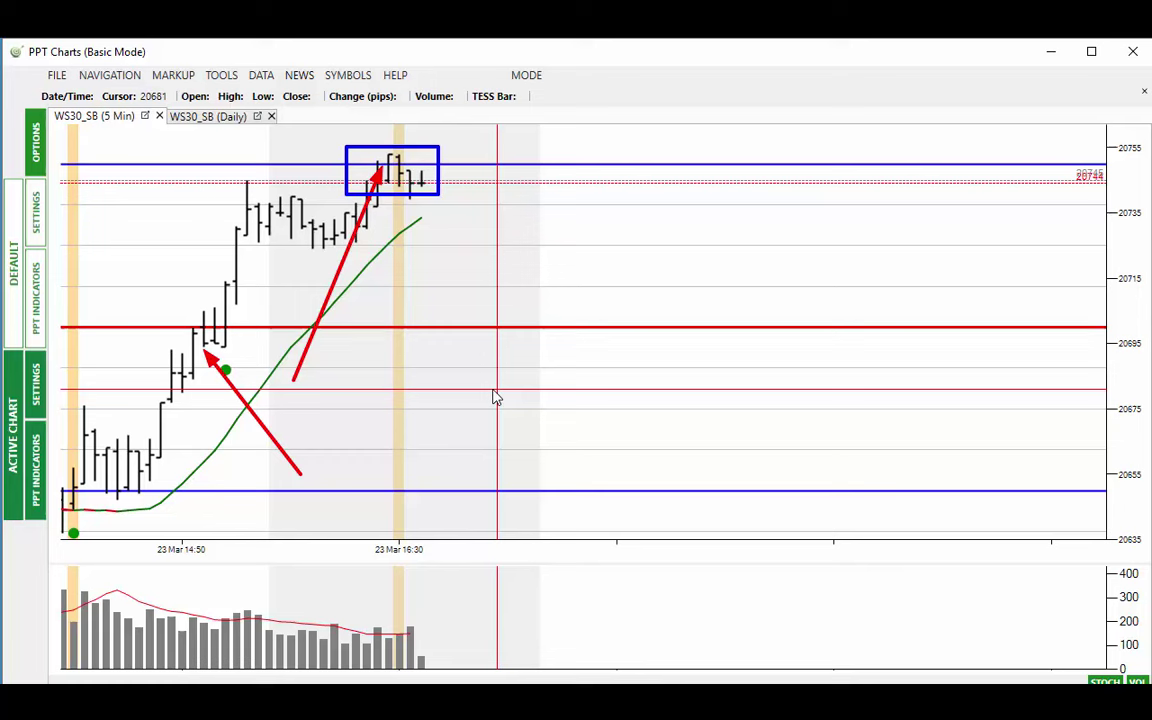
key(e)
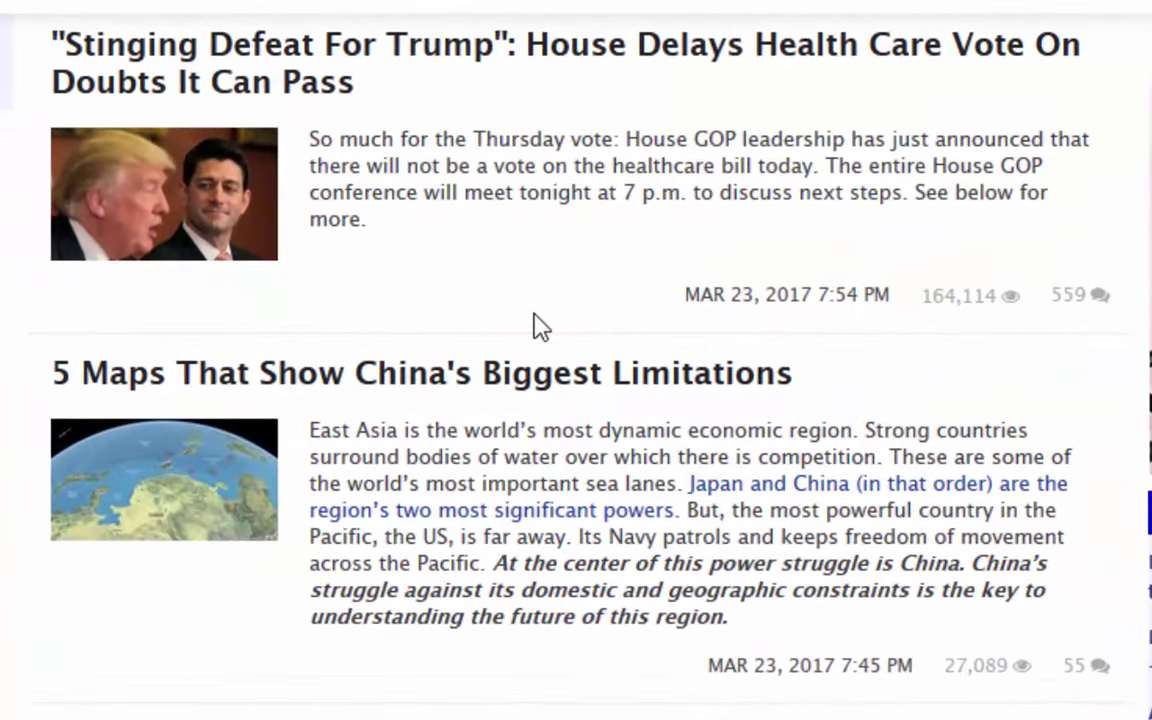
On the news website in the browser, highlight the headline about the delayed House health care vote and browse the newer articles.
scroll(498, 322, up, 2)
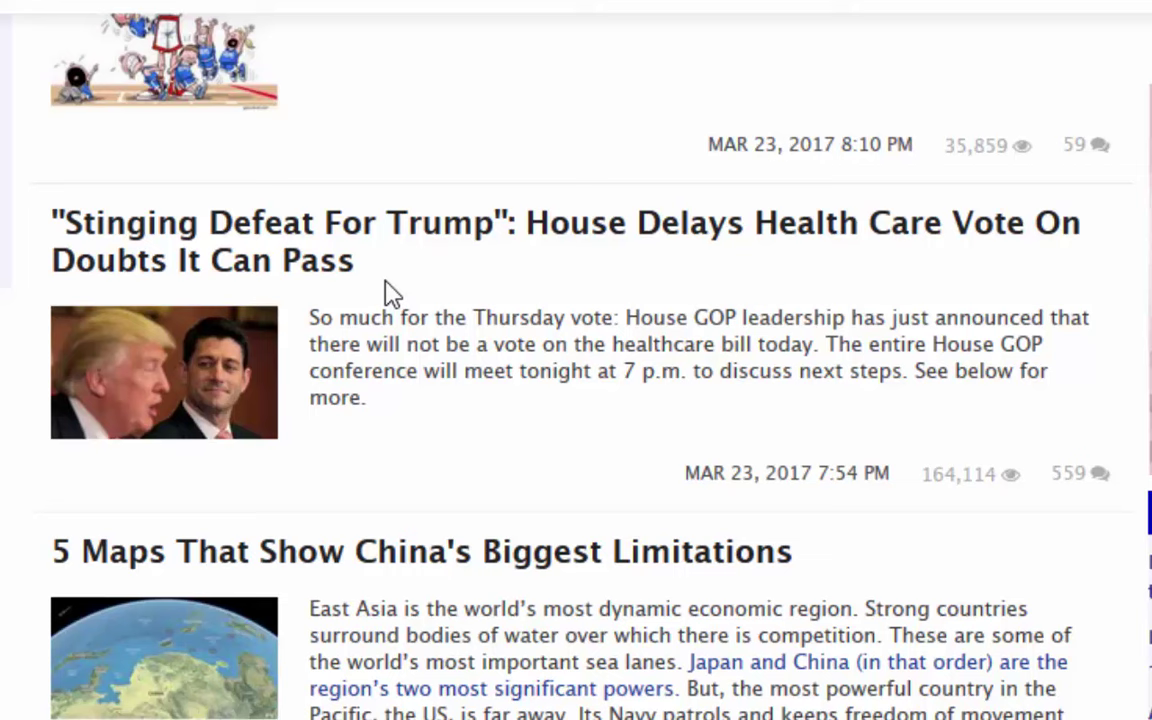
drag(330, 276, 32, 224)
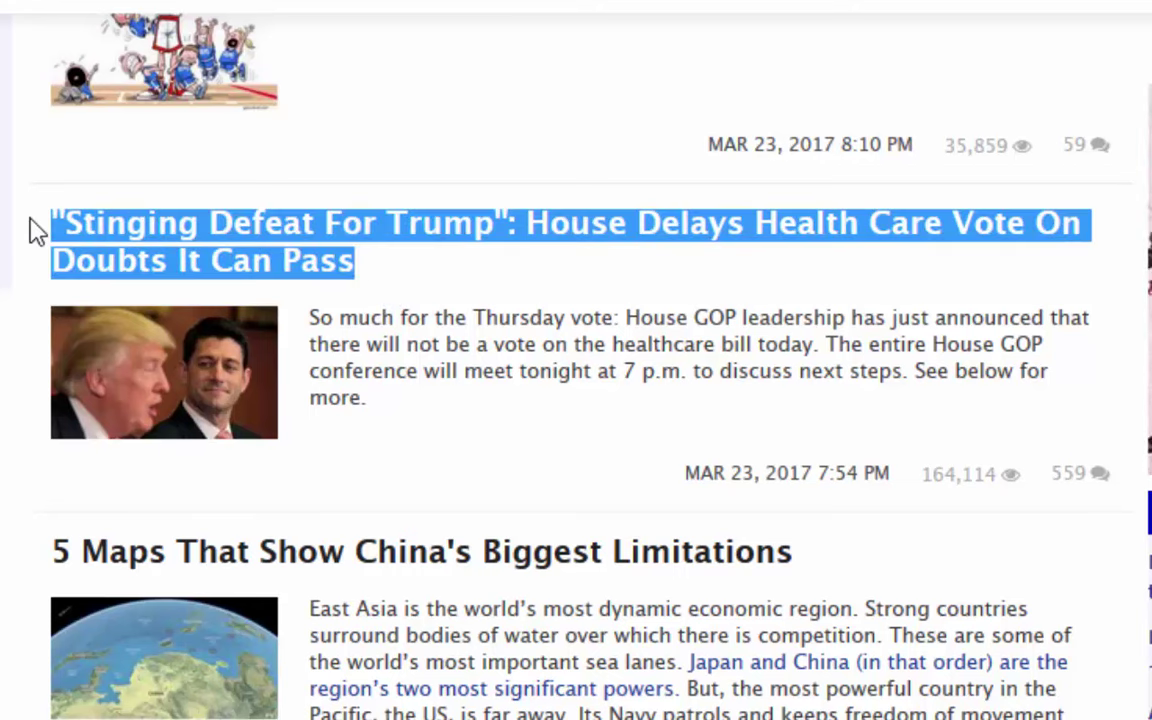
click(481, 422)
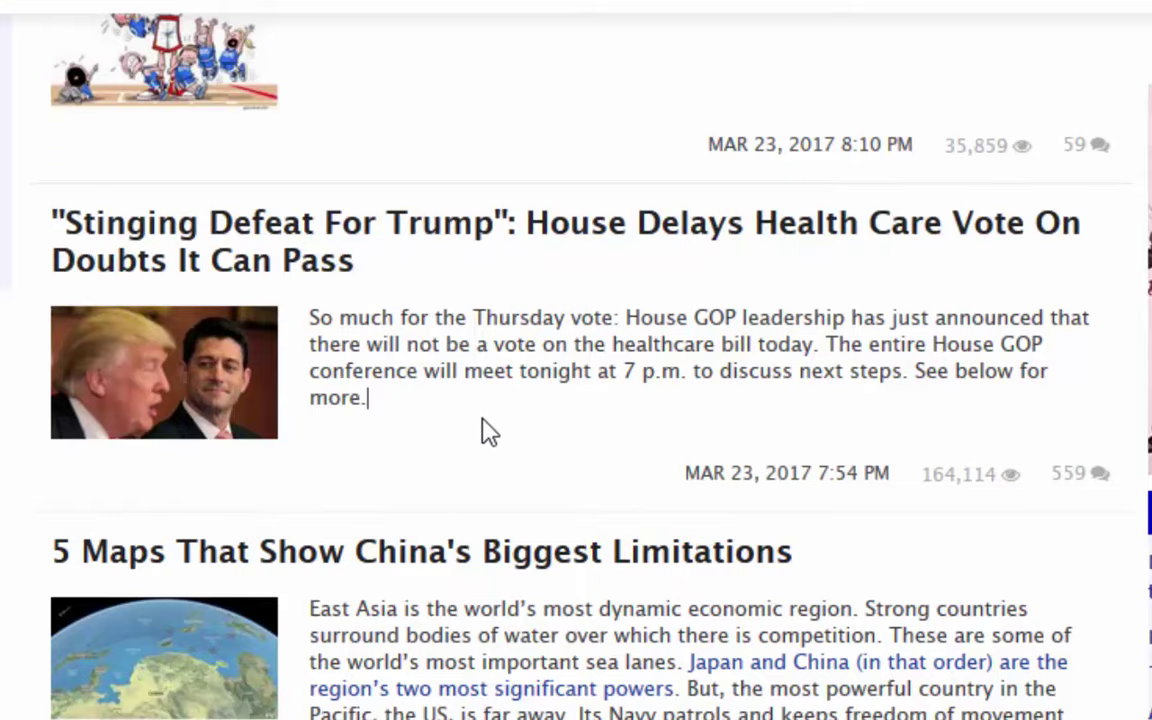
scroll(481, 432, up, 20)
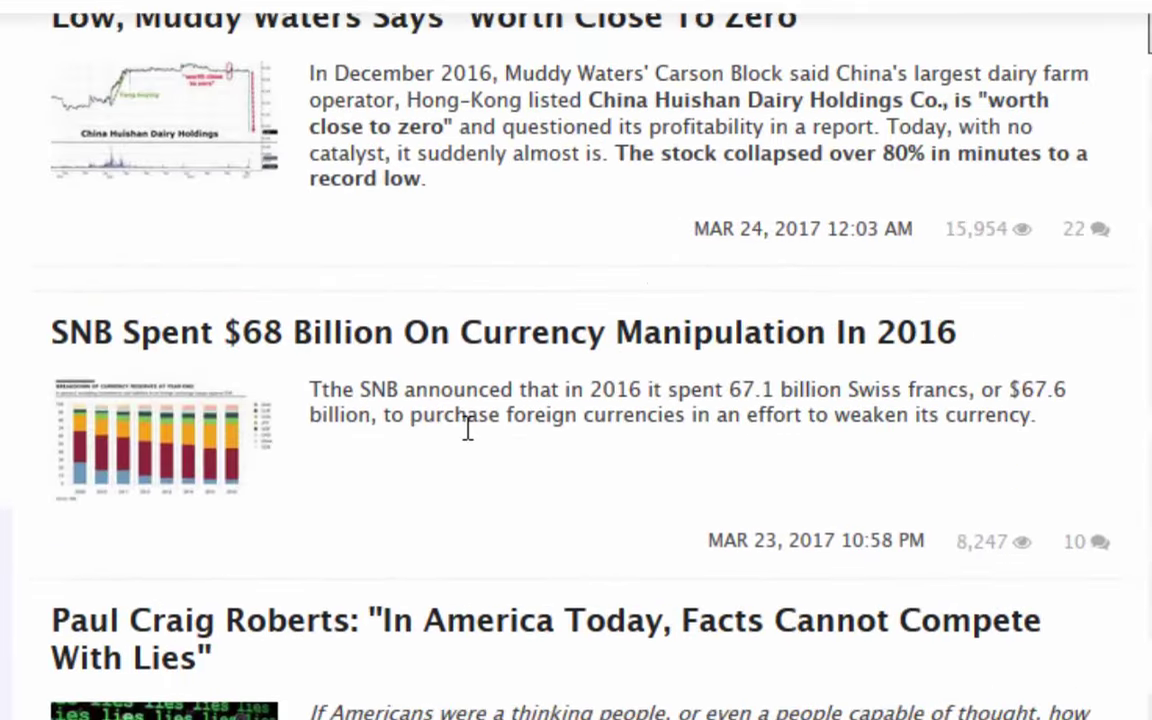
Return to the top article and outline the story about Trump's ultimatum to House Republicans on the health care vote.
scroll(467, 430, up, 15)
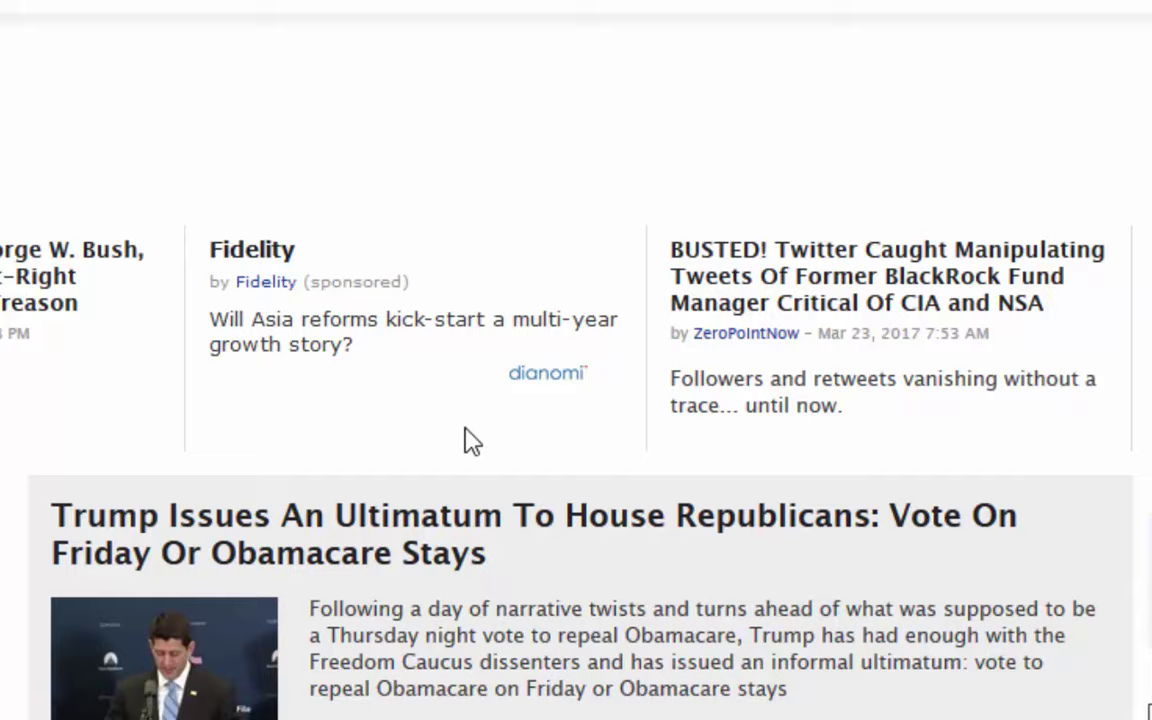
scroll(471, 440, down, 3)
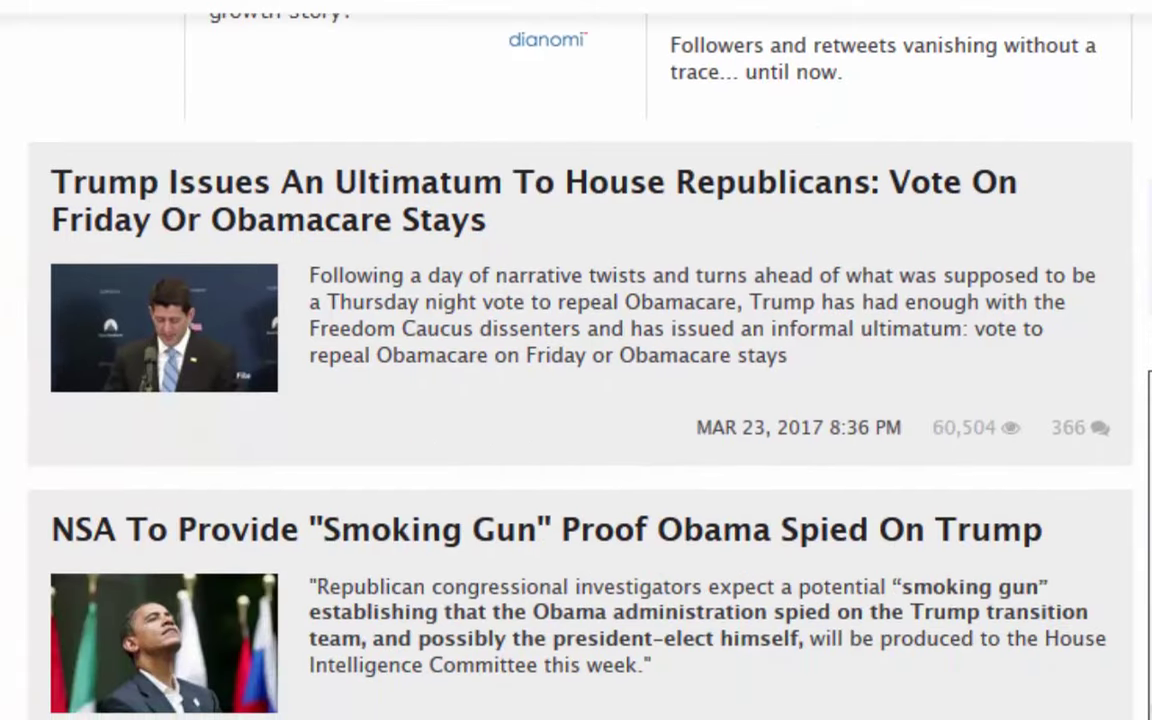
mouse_move(20, 150)
mouse_down()
mouse_move(605, 370)
mouse_move(1013, 425)
mouse_move(1117, 401)
mouse_up()
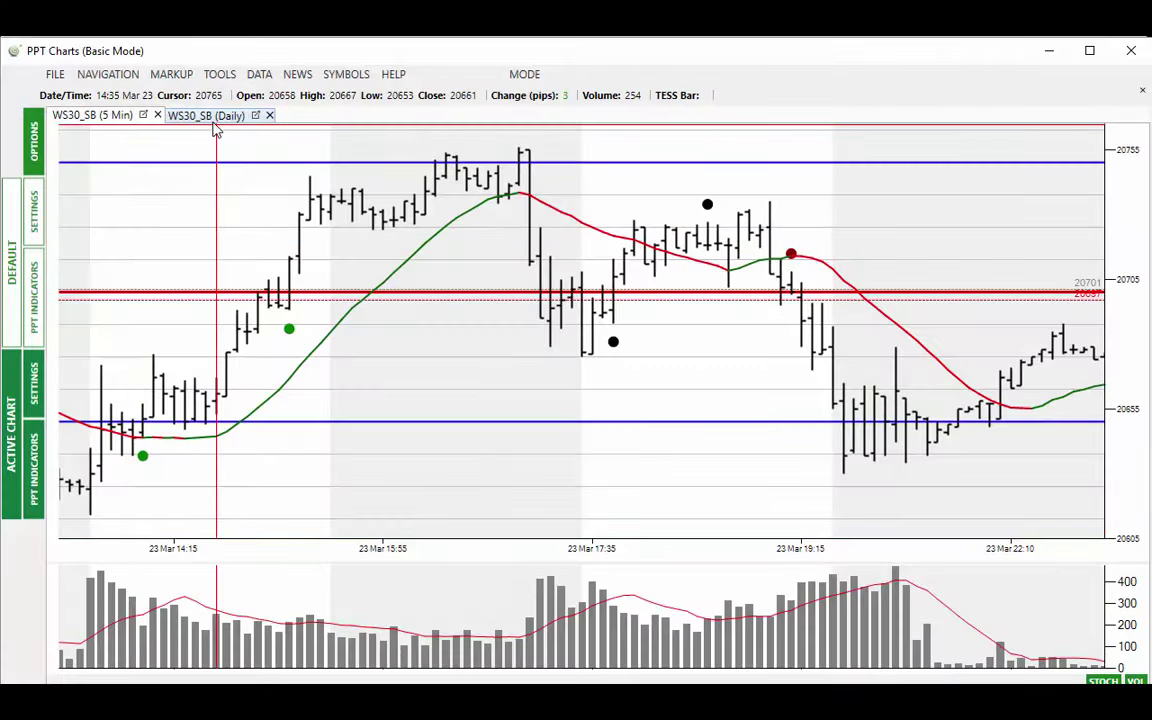
On the WS30_SB five-minute chart, place long trade lines at the 17:45 black-dot bar and short trade lines at the following black-dot bar.
scroll(455, 398, down, 3)
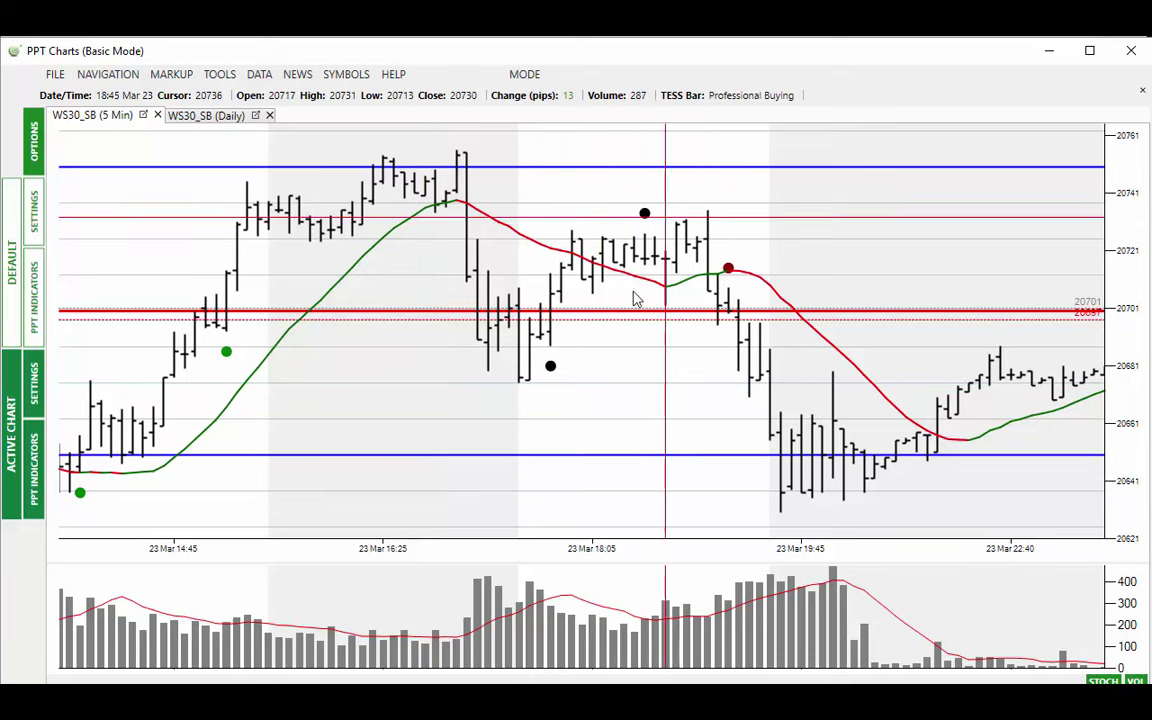
scroll(610, 352, down, 8)
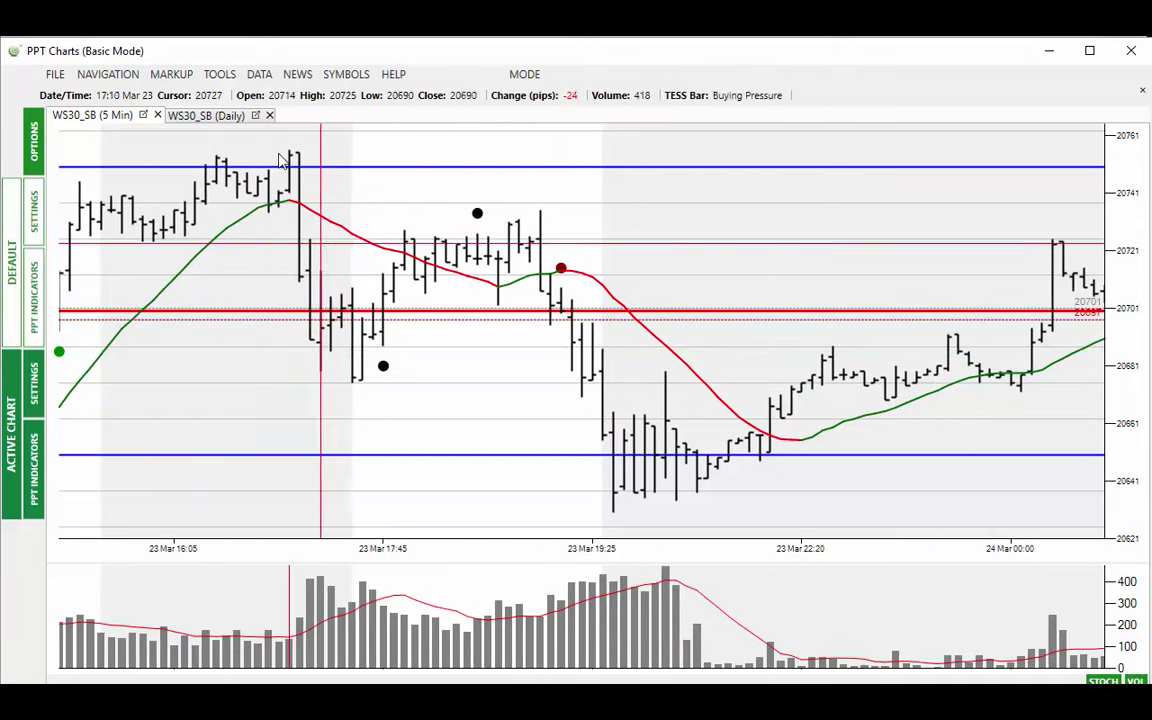
click(160, 76)
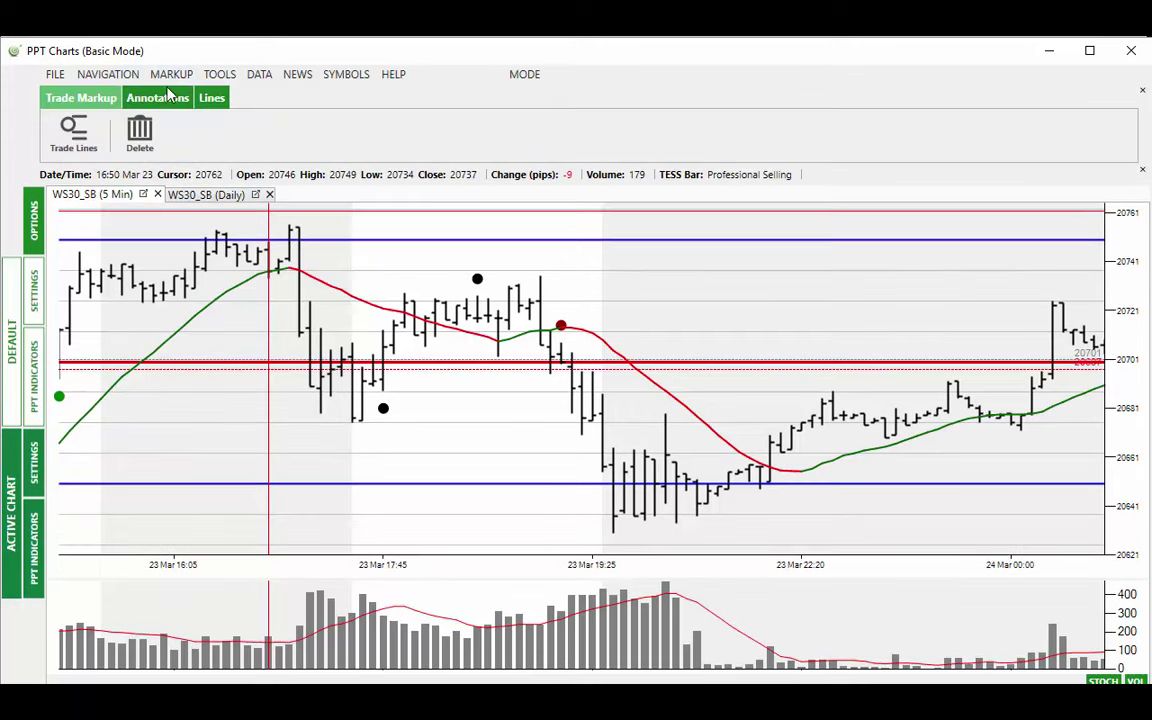
click(76, 130)
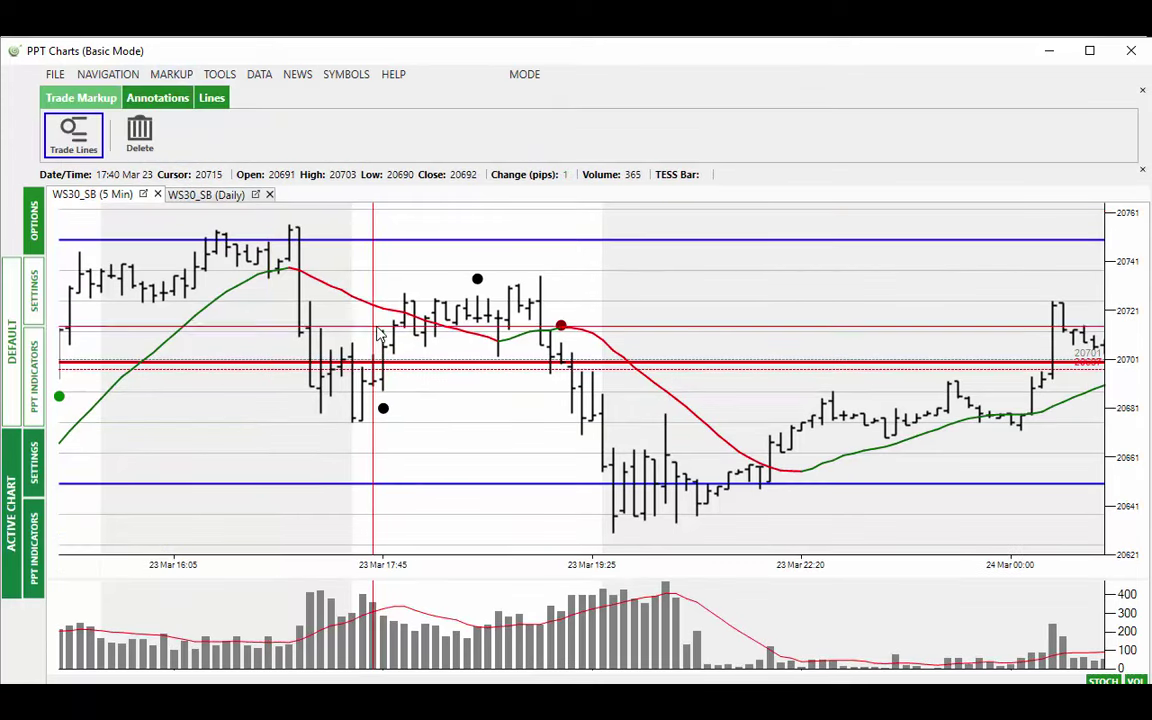
click(384, 300)
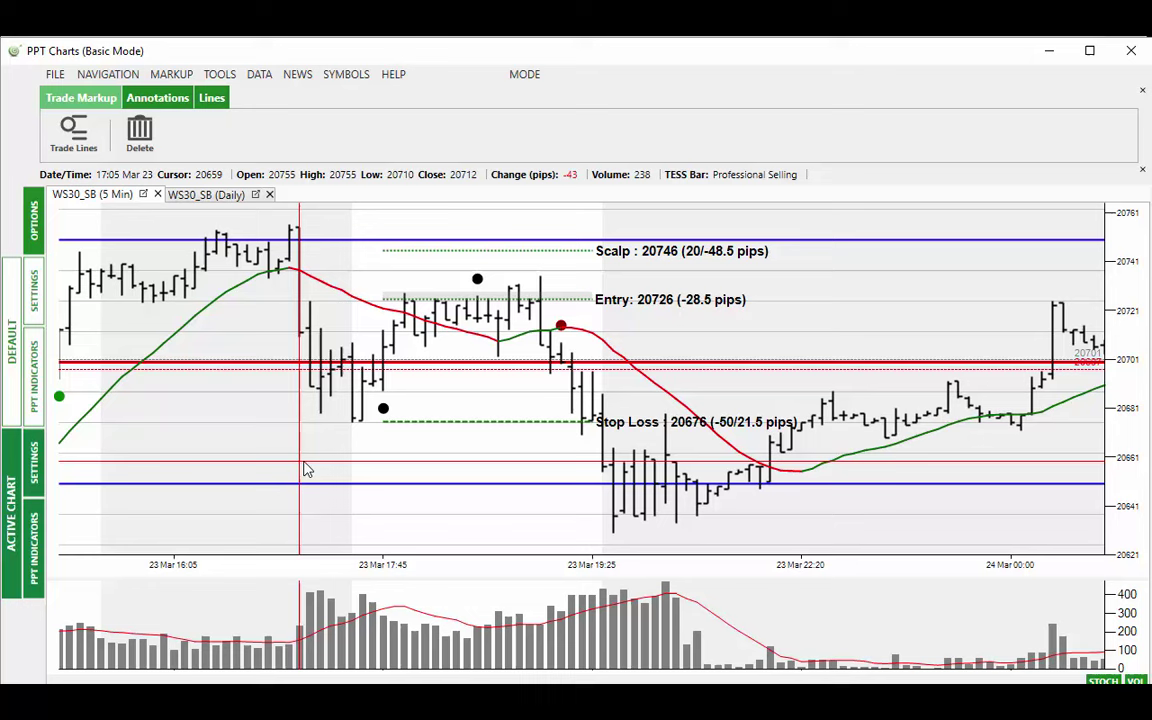
click(79, 124)
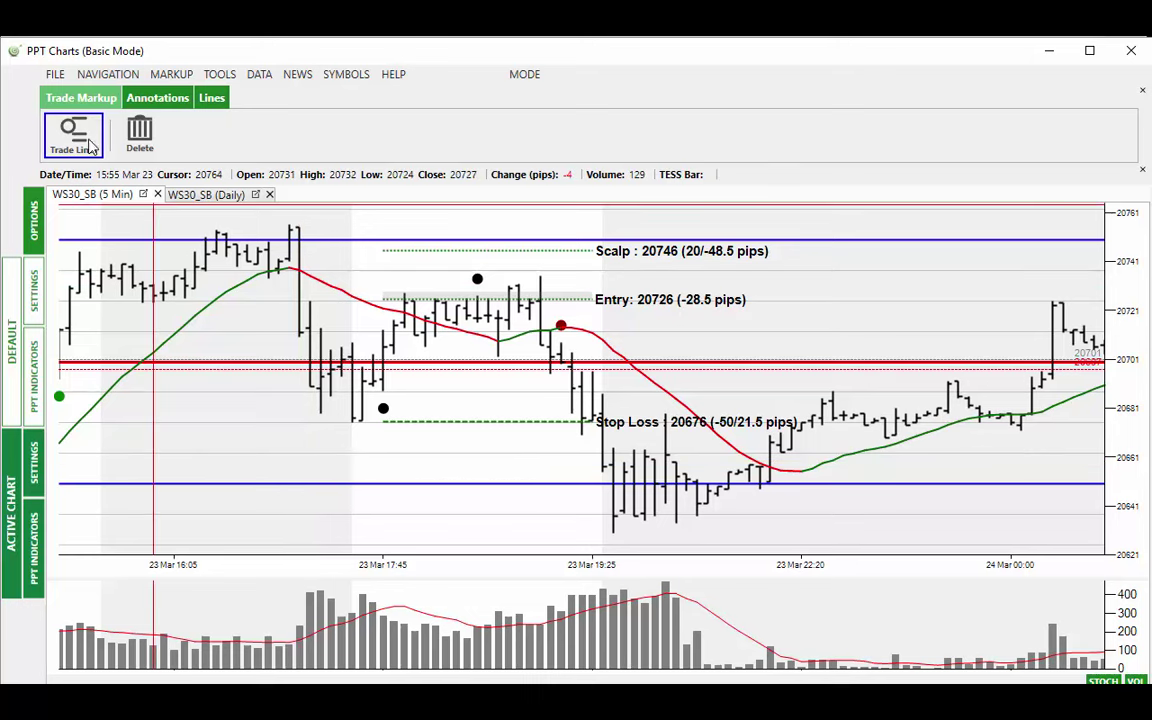
click(479, 340)
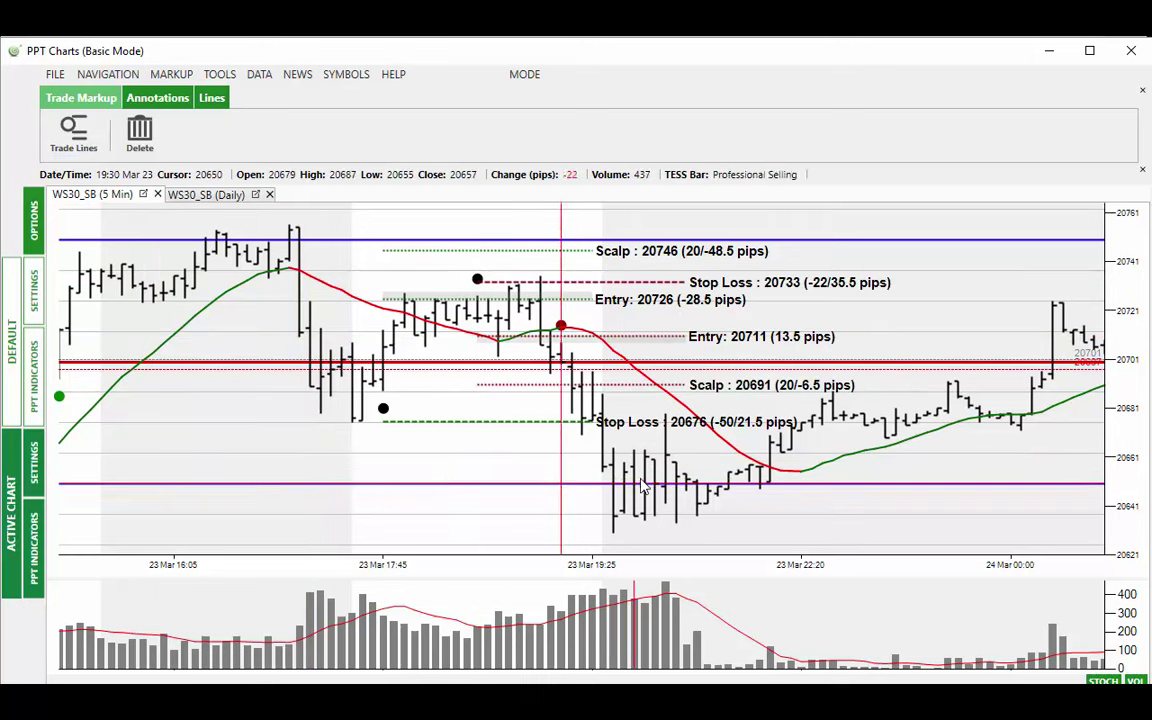
Delete the stop loss and scalp lines of both the long and the short black-dot trades.
right_click(672, 428)
click(668, 453)
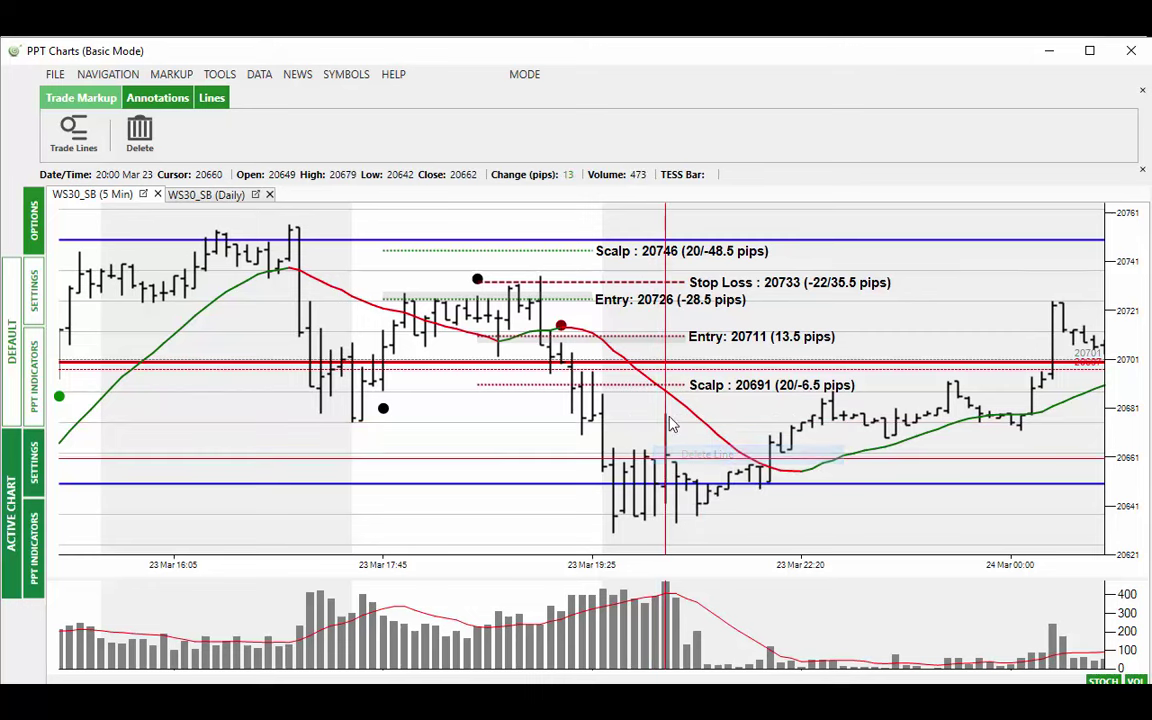
right_click(681, 251)
click(700, 280)
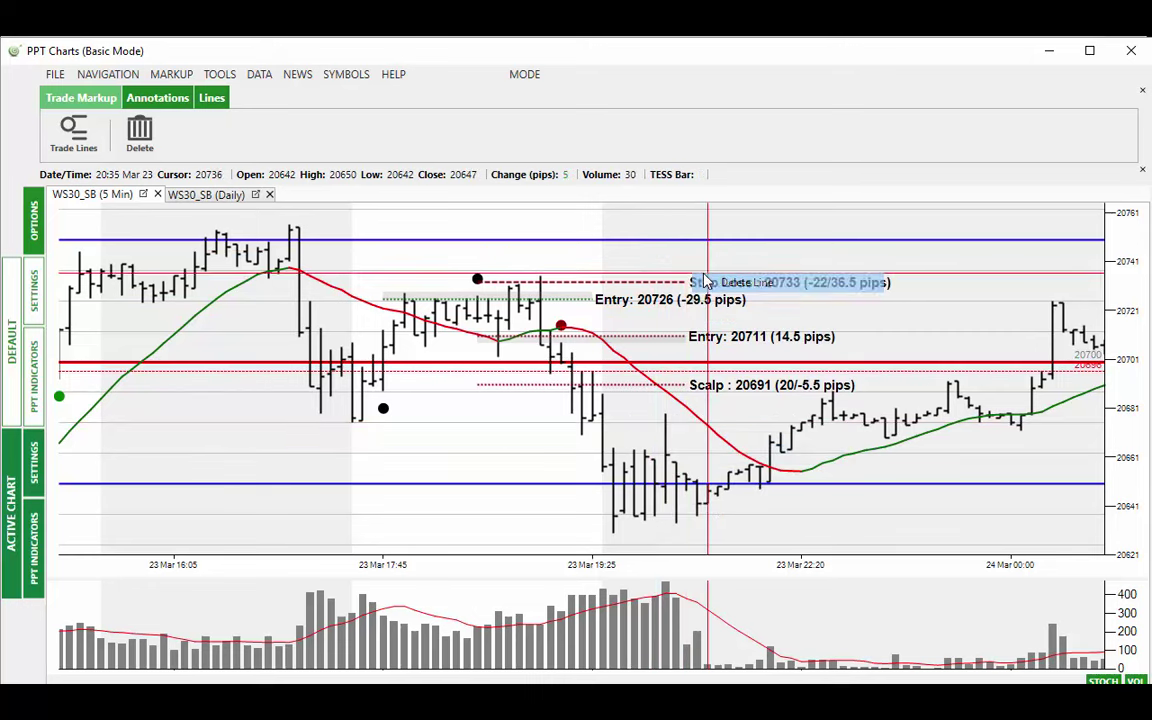
right_click(772, 282)
click(803, 308)
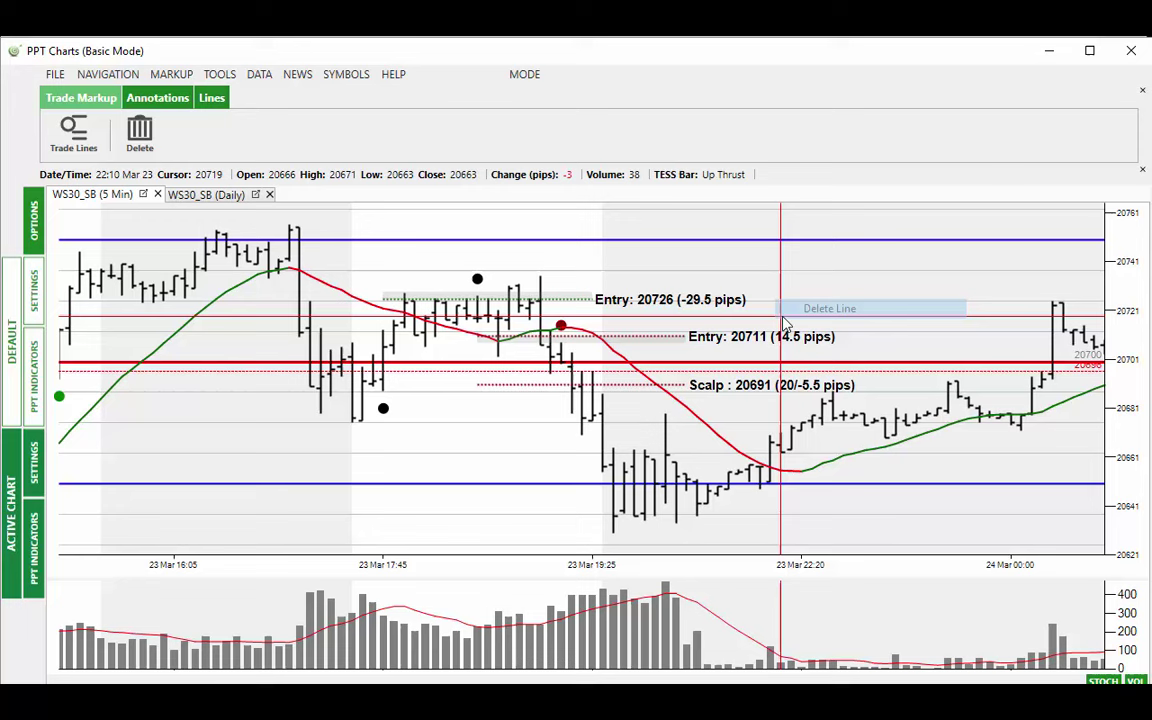
right_click(792, 391)
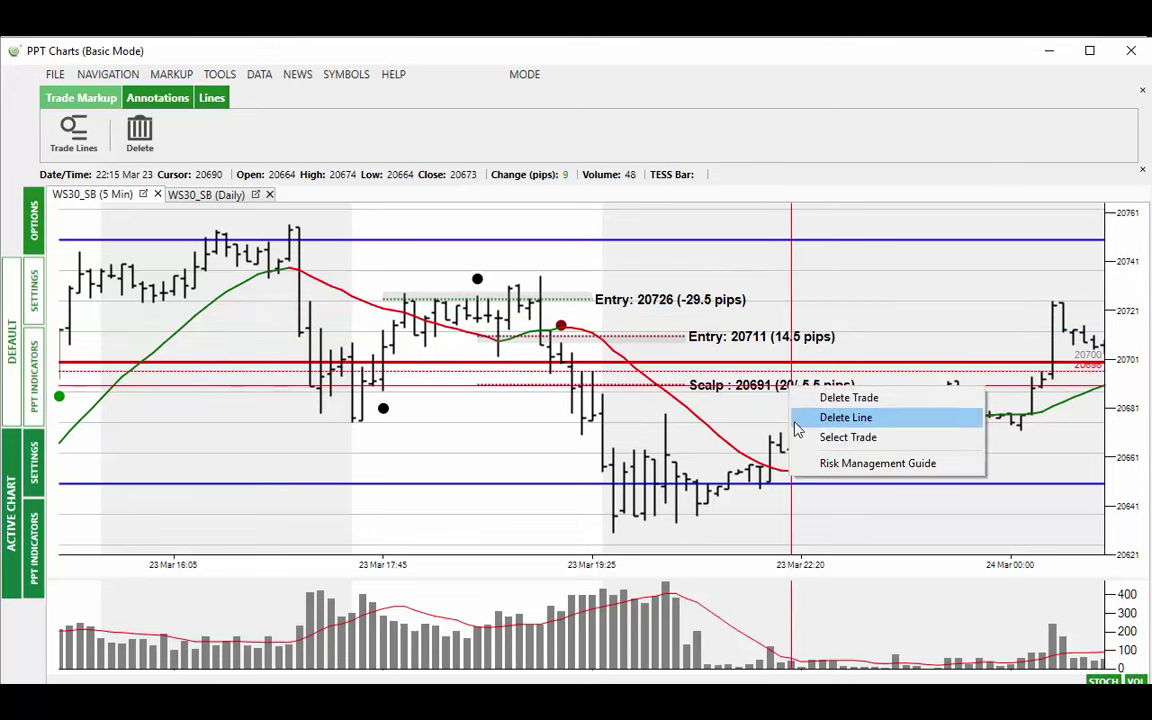
click(800, 418)
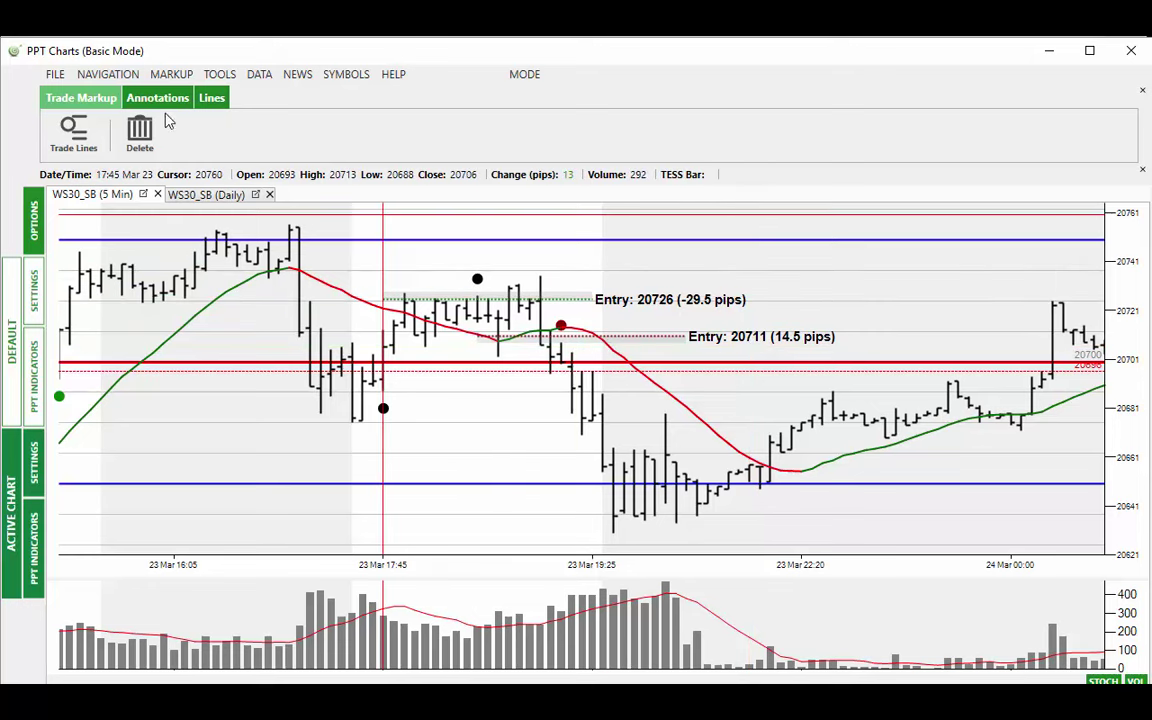
Delete the short trade with the 20711 entry and the long trade with the 20726 entry.
right_click(788, 334)
click(820, 342)
right_click(713, 311)
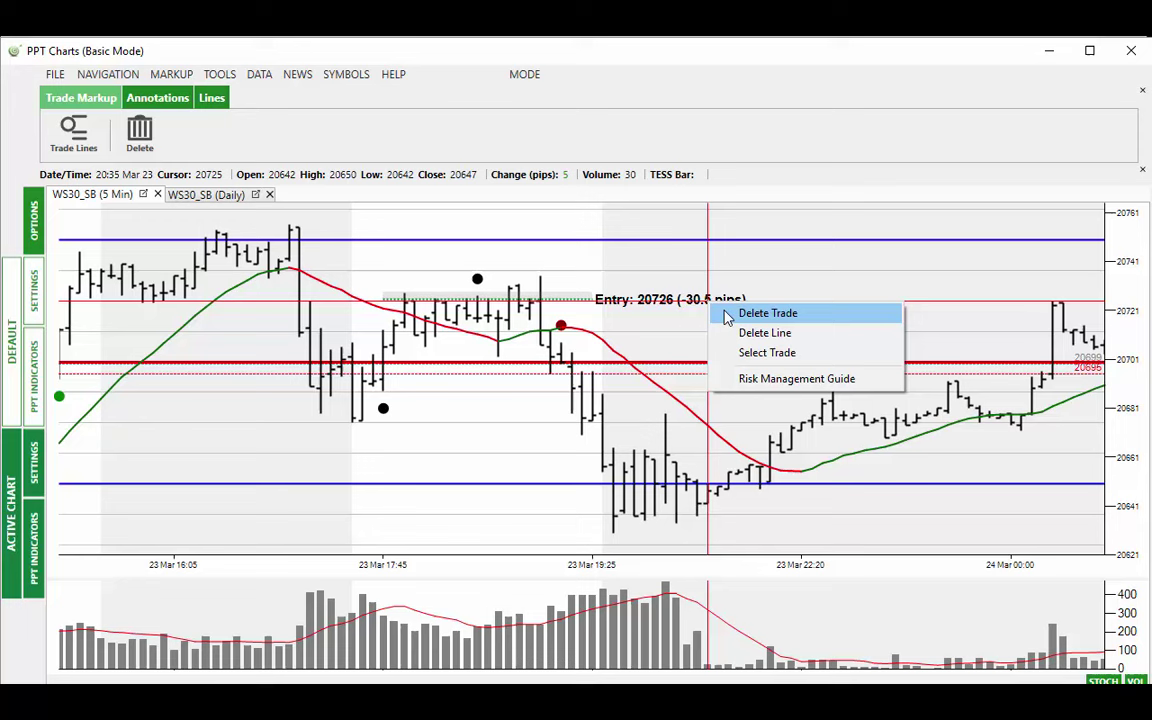
click(766, 312)
Place short trade lines at the upper black-dot bar again, and delete that trade.
click(73, 130)
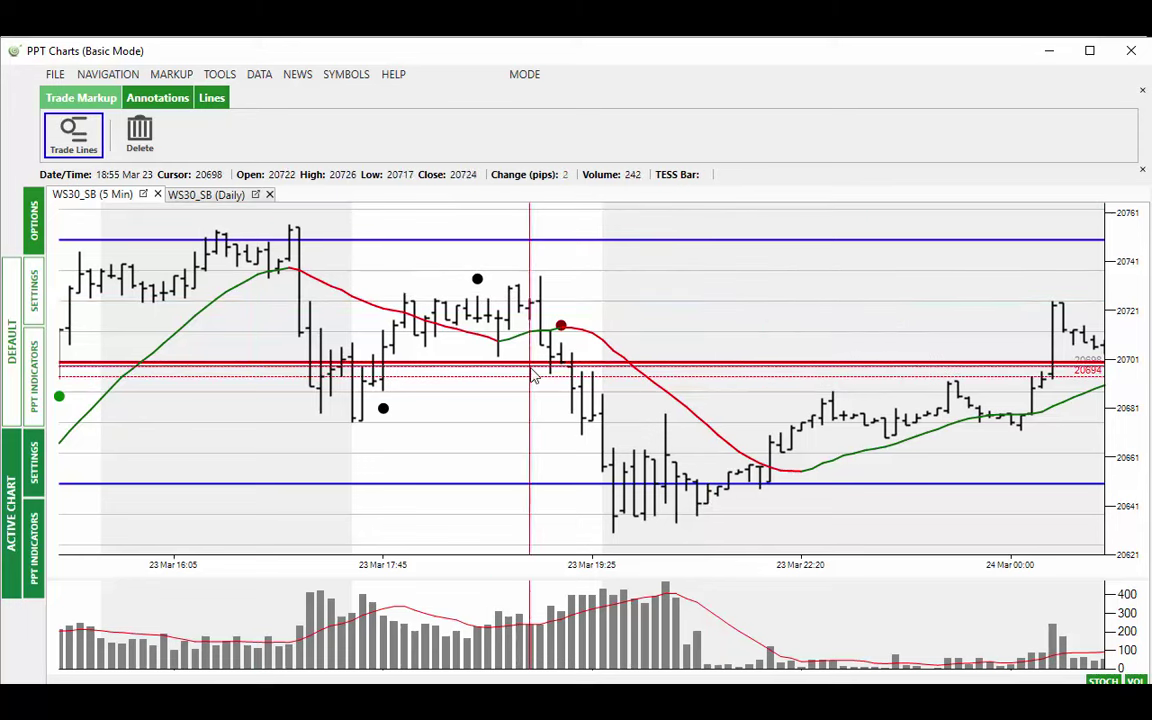
click(478, 336)
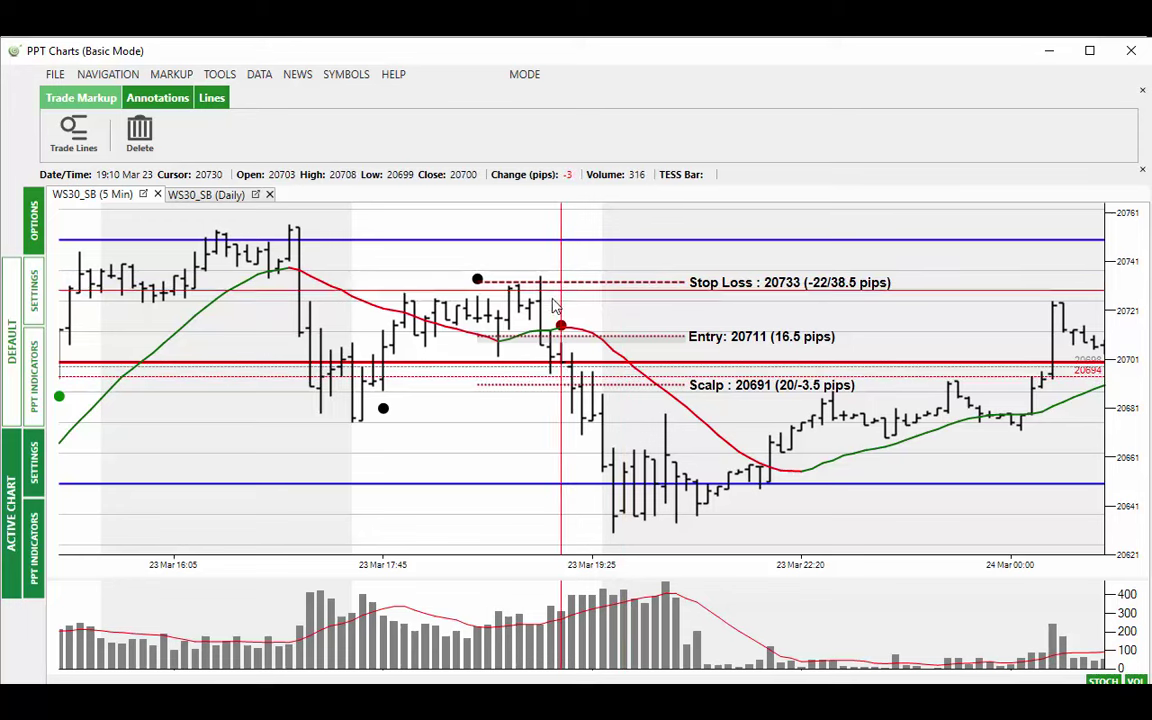
right_click(722, 386)
click(760, 399)
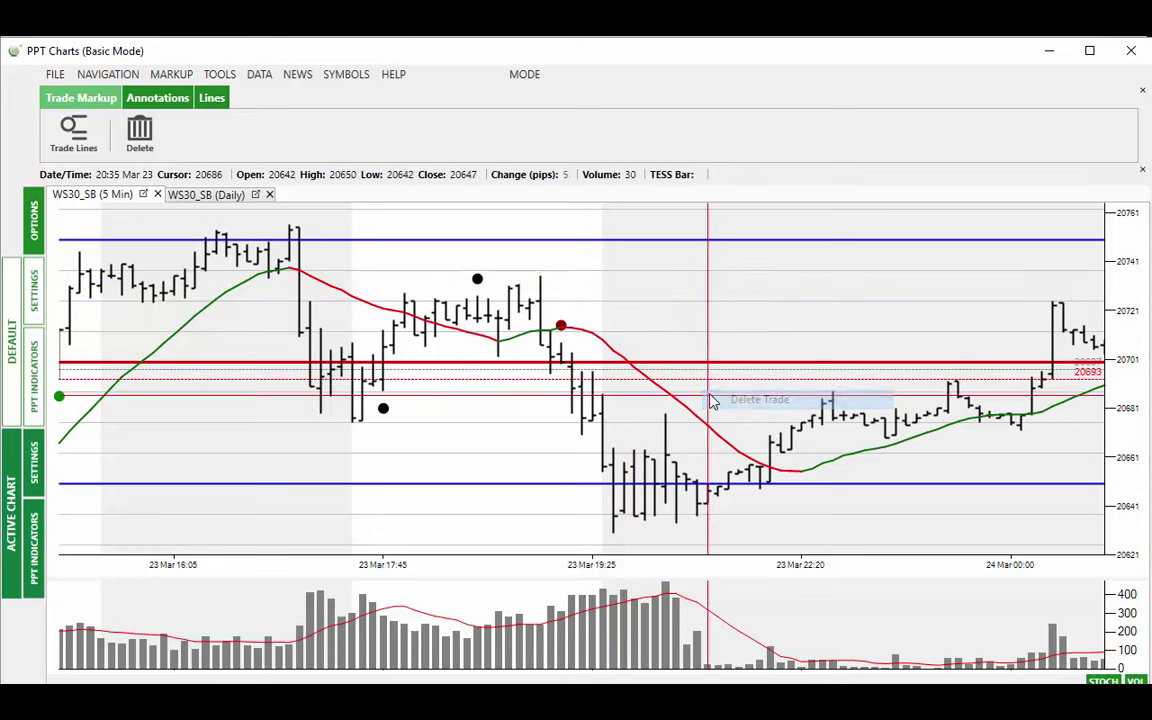
Place short trade lines at the 19:10 red-dot bar and measure the pips from its entry level down to the lower blue level.
click(75, 132)
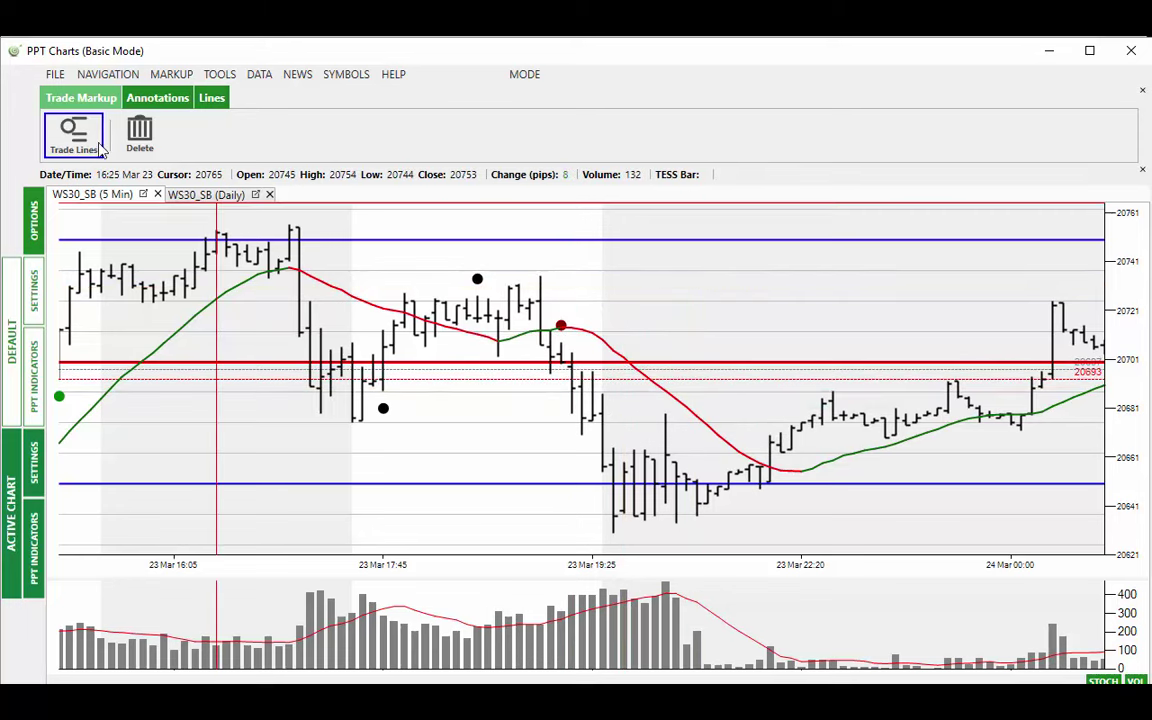
click(562, 428)
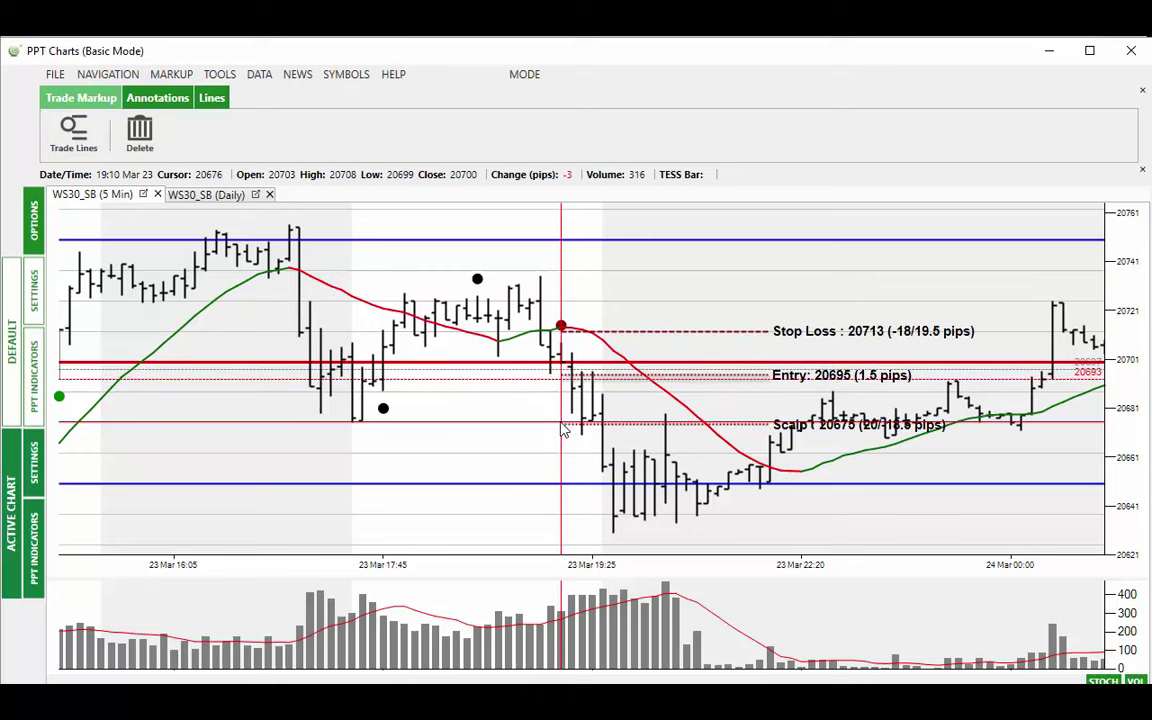
click(218, 80)
click(160, 180)
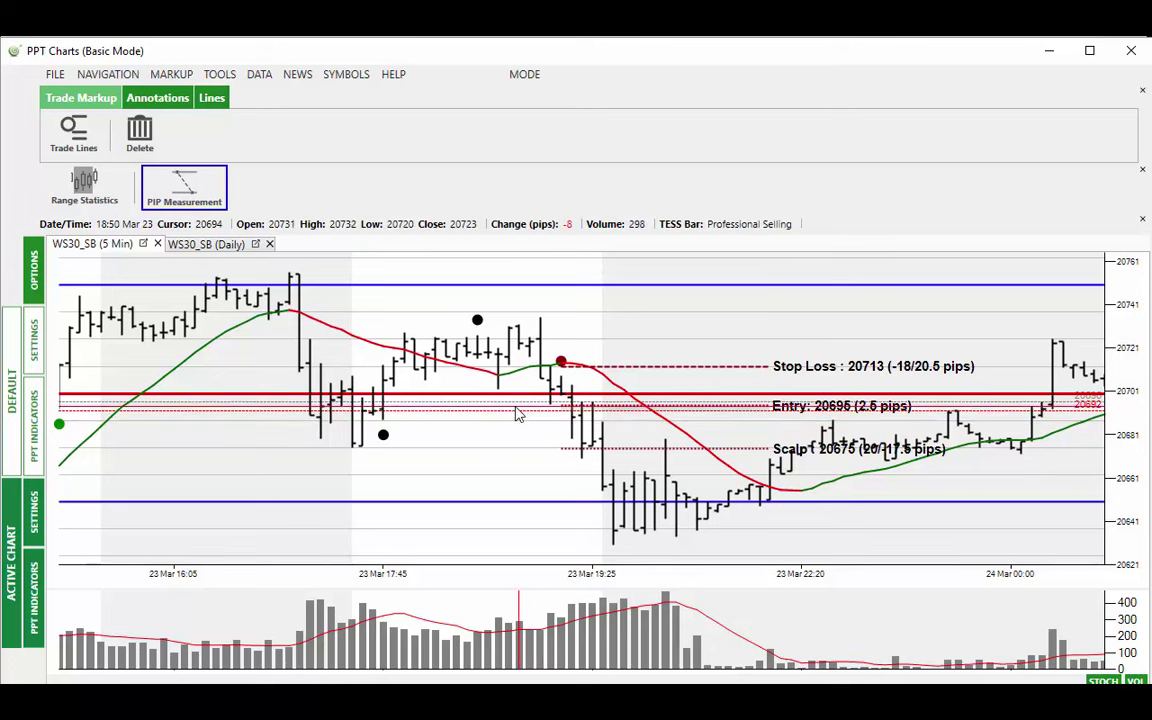
drag(516, 410, 587, 513)
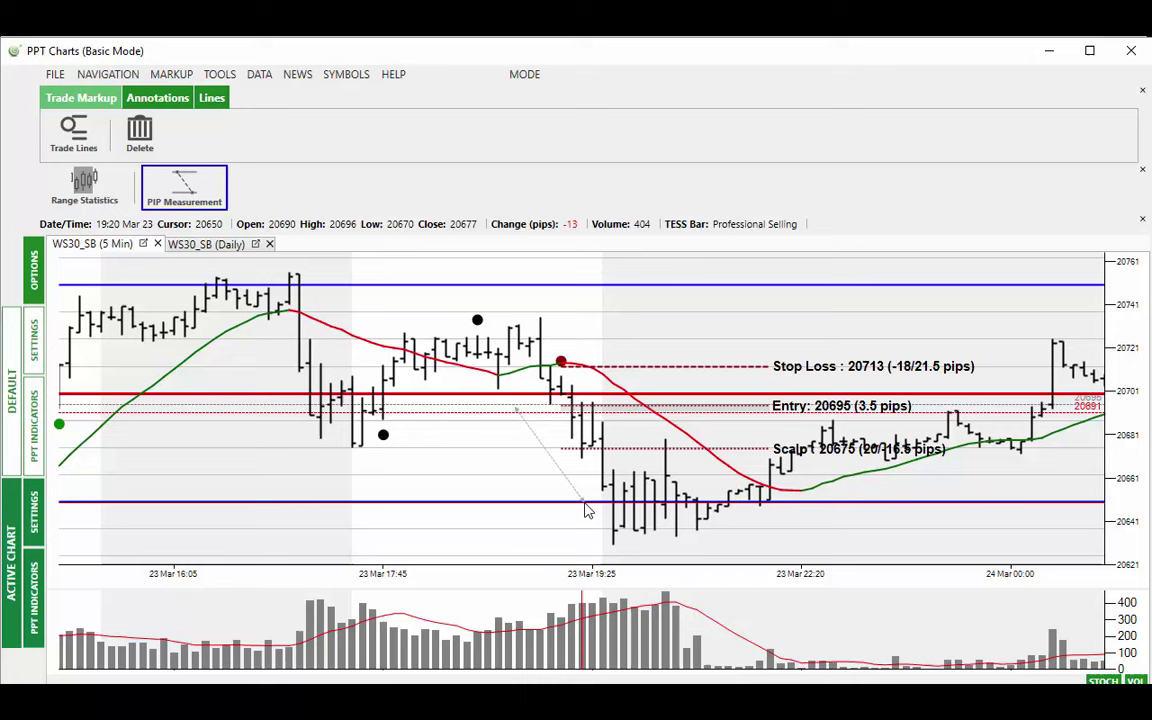
click(587, 510)
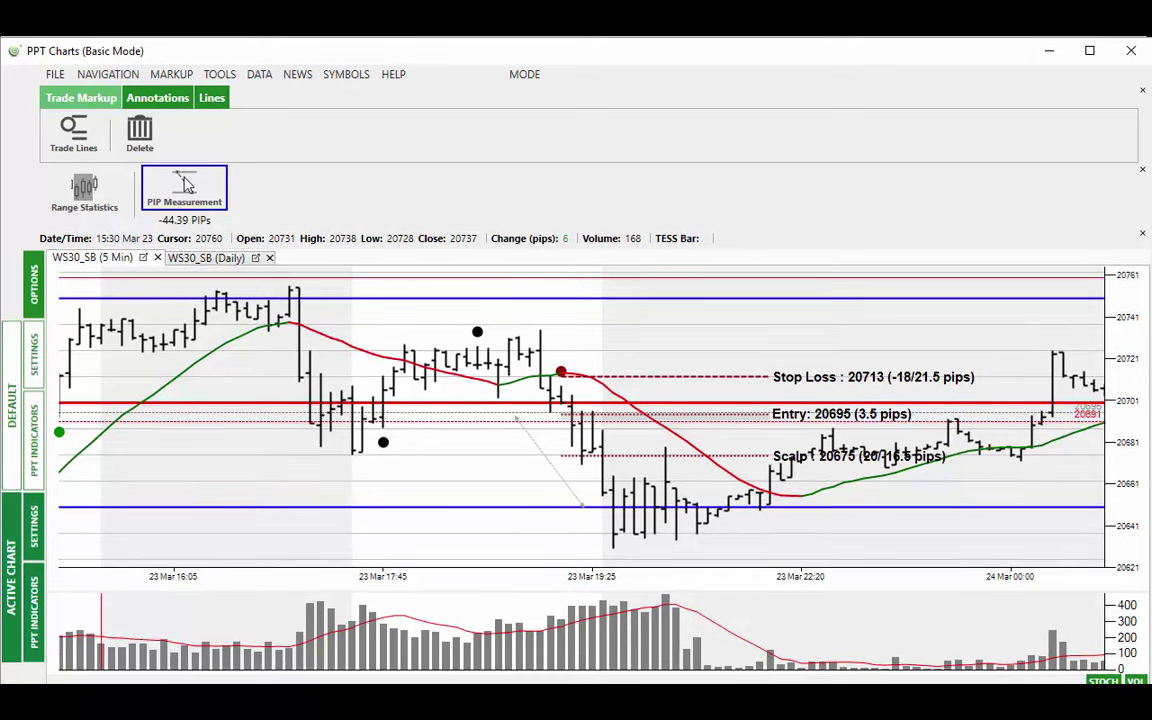
click(182, 186)
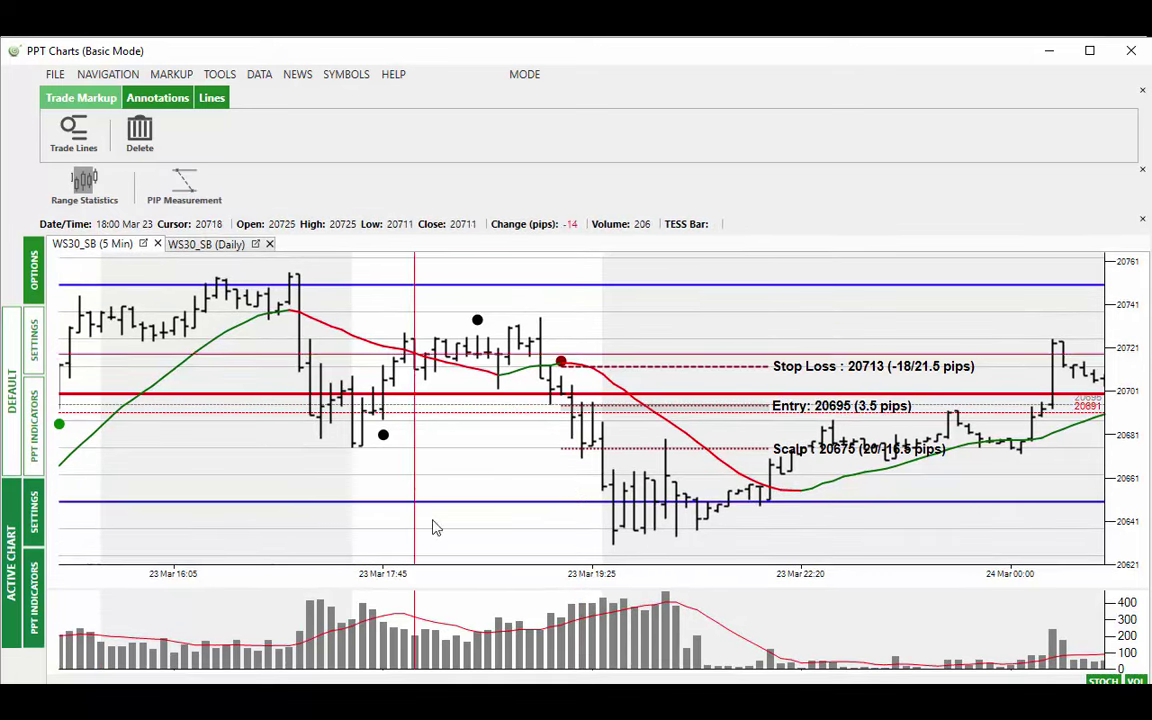
Mark both black dots and the drop to the lower blue level with red arrows, and clear them.
drag(335, 503, 376, 452)
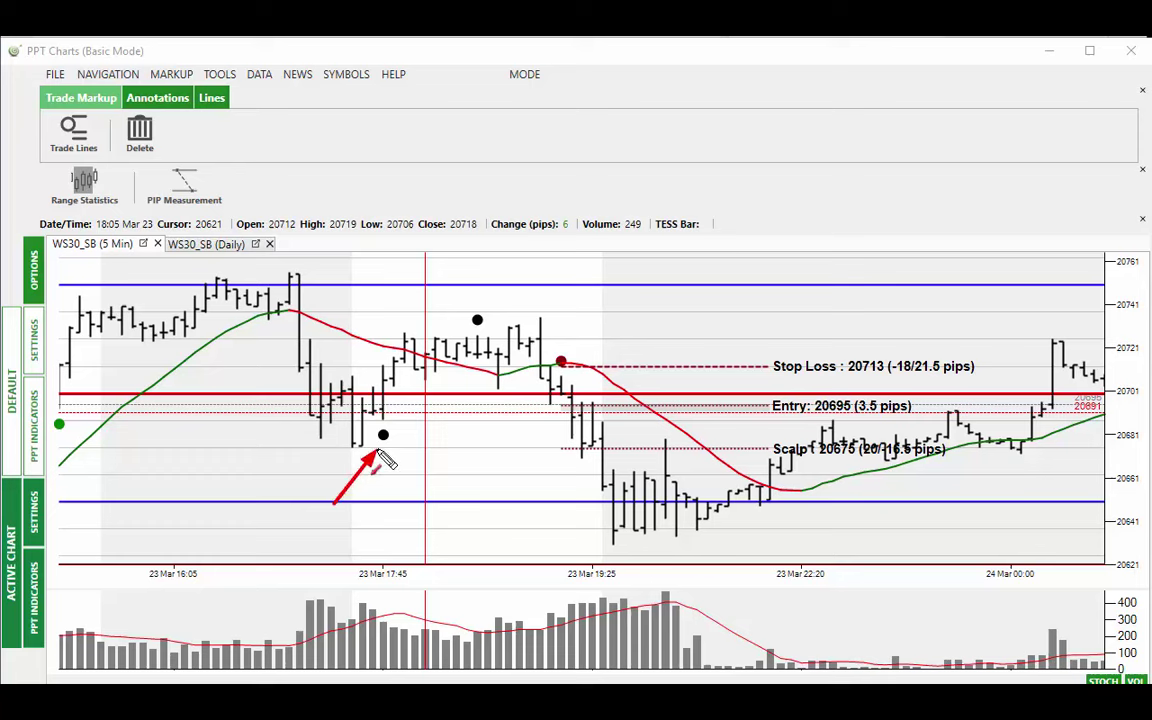
drag(392, 282, 450, 320)
drag(533, 447, 595, 504)
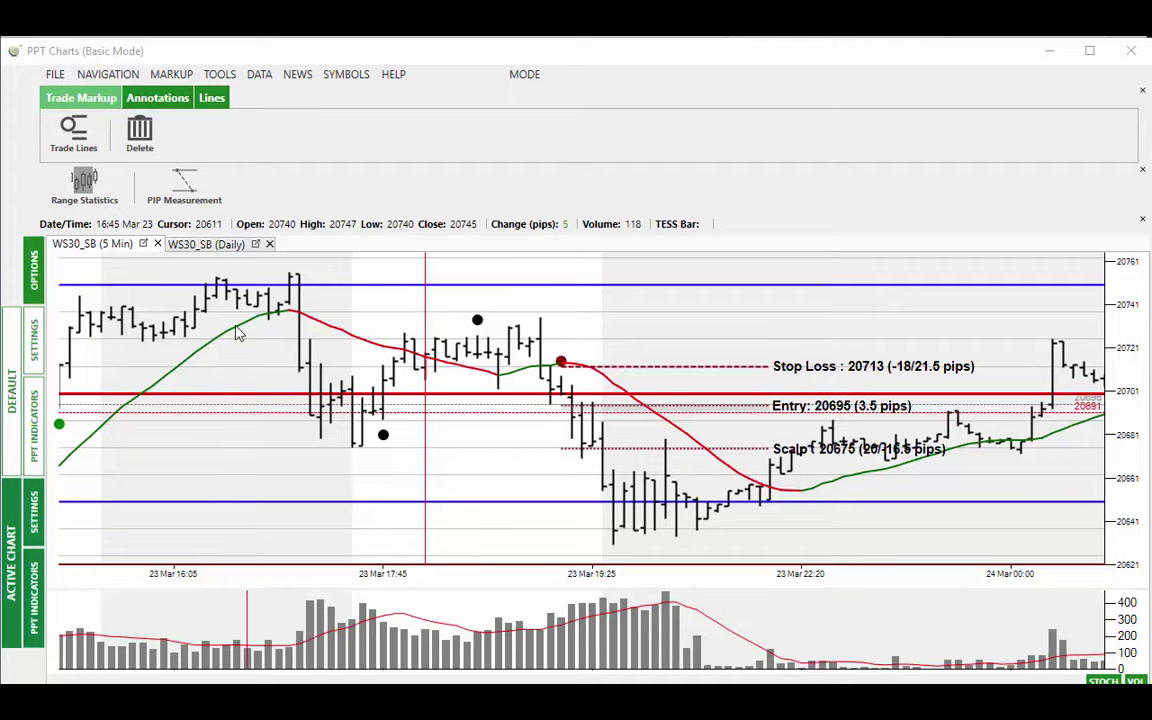
On the WS30_SB daily chart, point red arrows at the previous day's volume and price bars, box the 20712 (0% Extension) label, and clear everything.
click(210, 244)
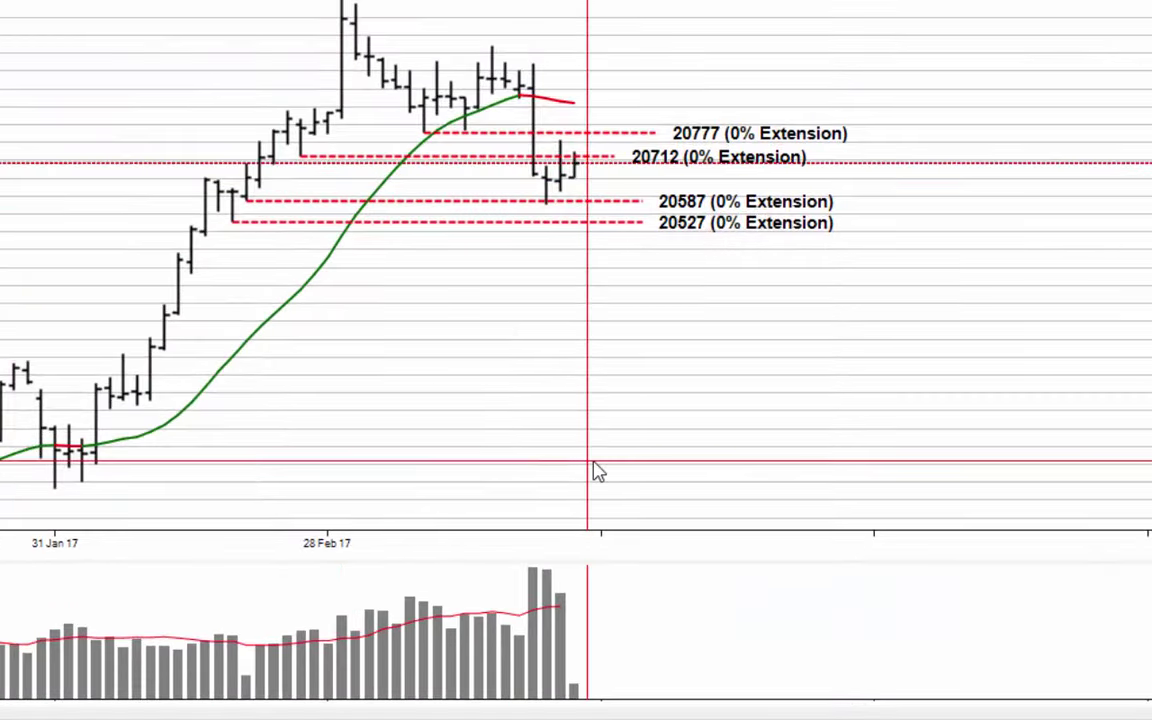
scroll(560, 468, right, 5)
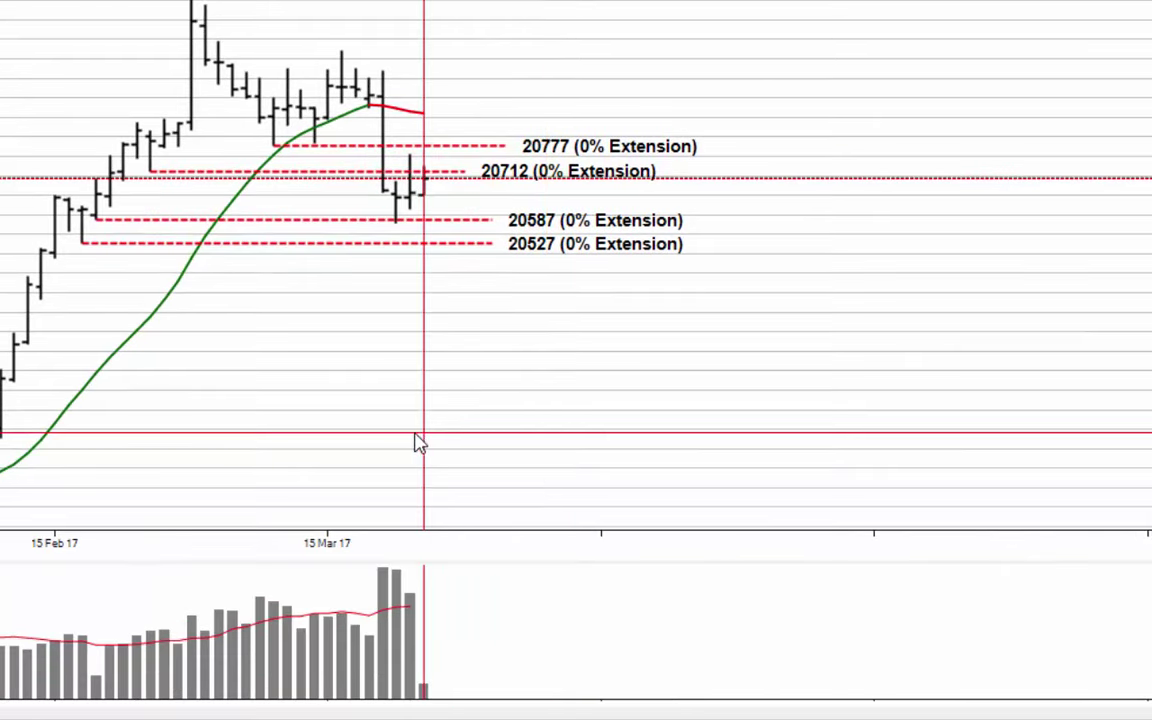
key(ctrl+2)
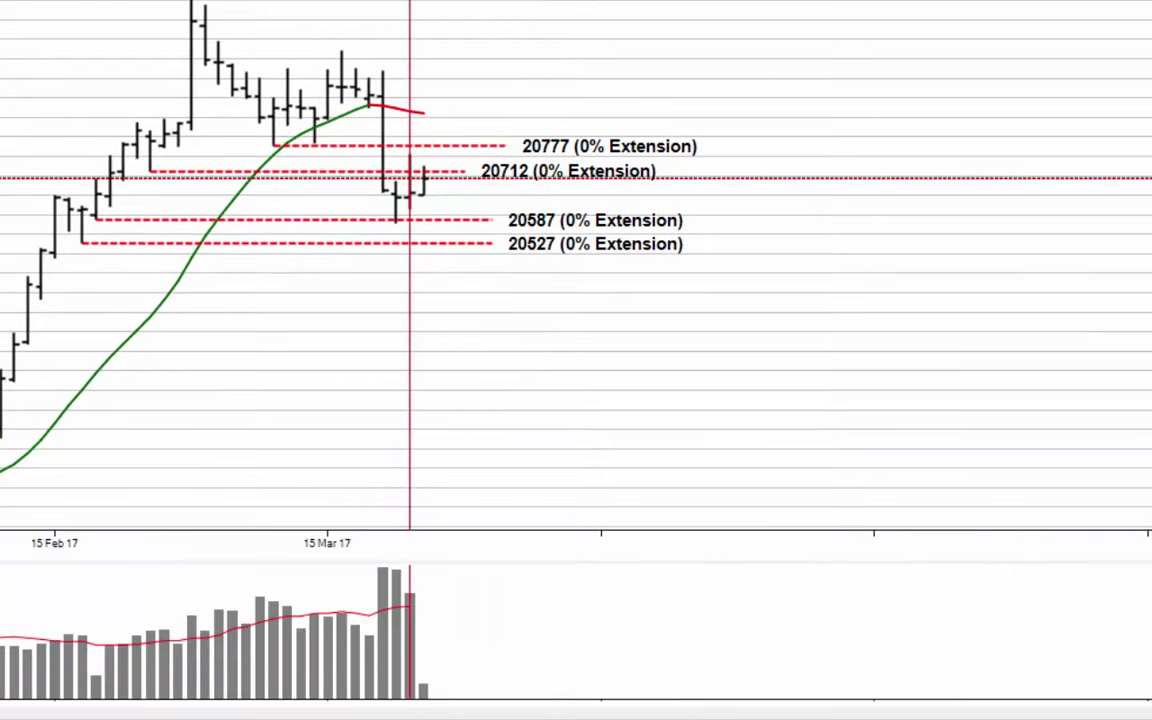
drag(441, 576, 415, 580)
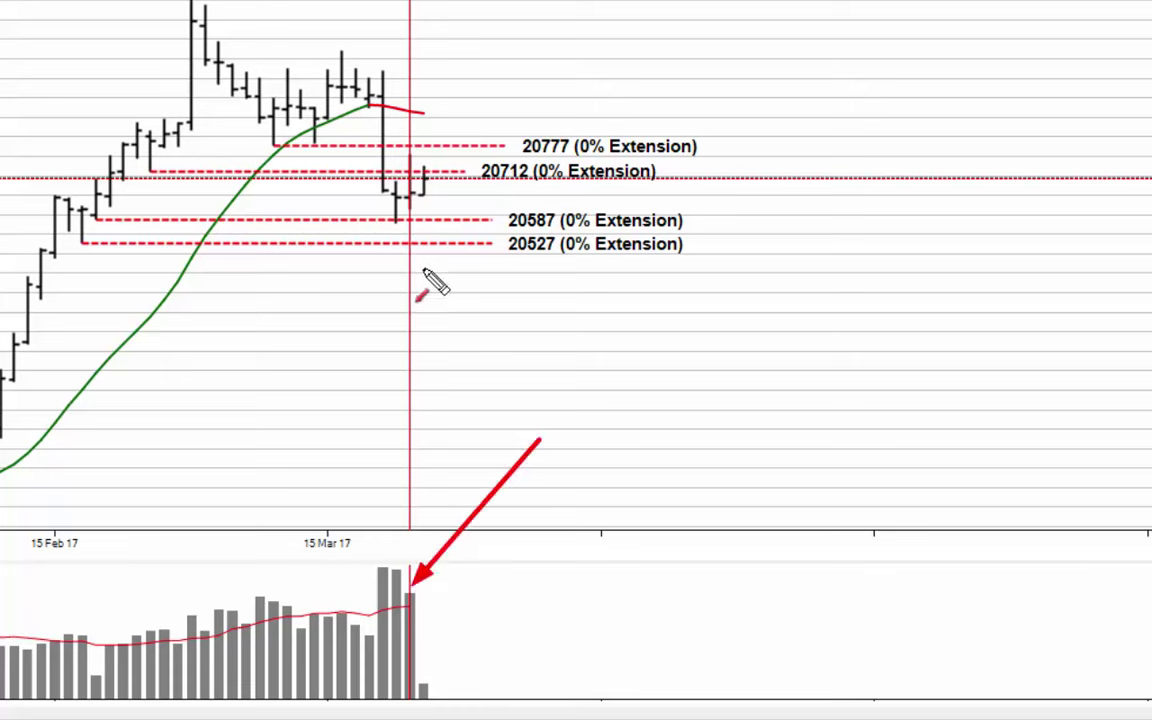
drag(278, 268, 395, 173)
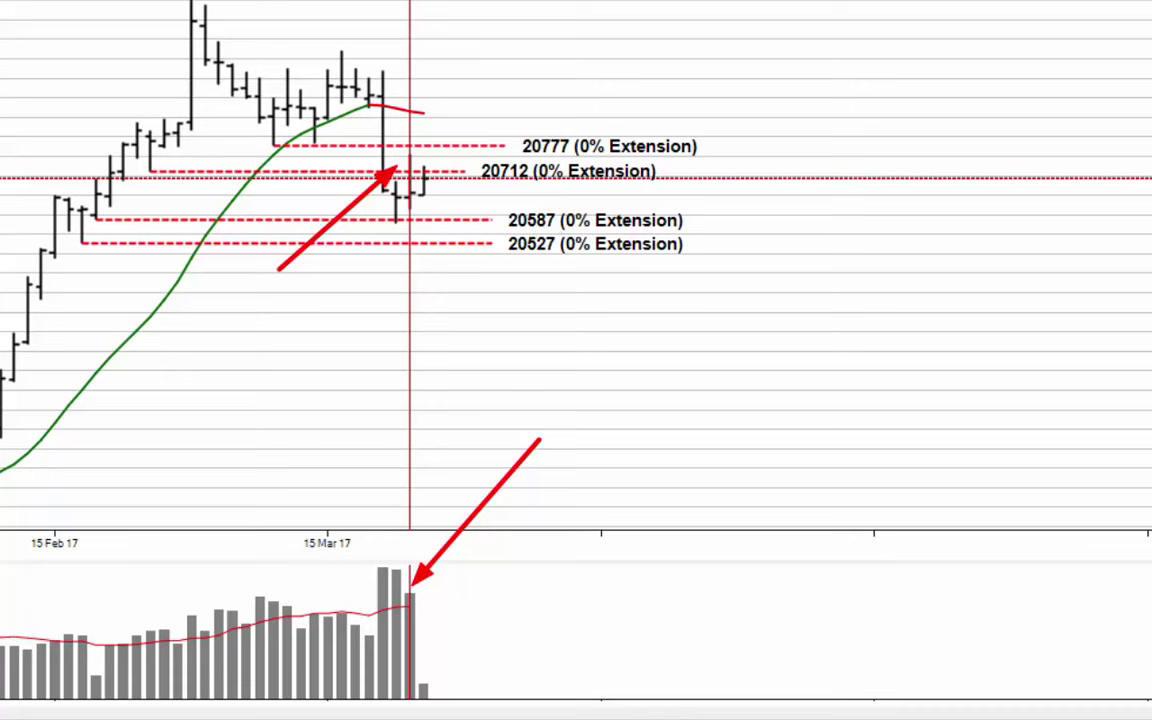
drag(459, 151, 674, 197)
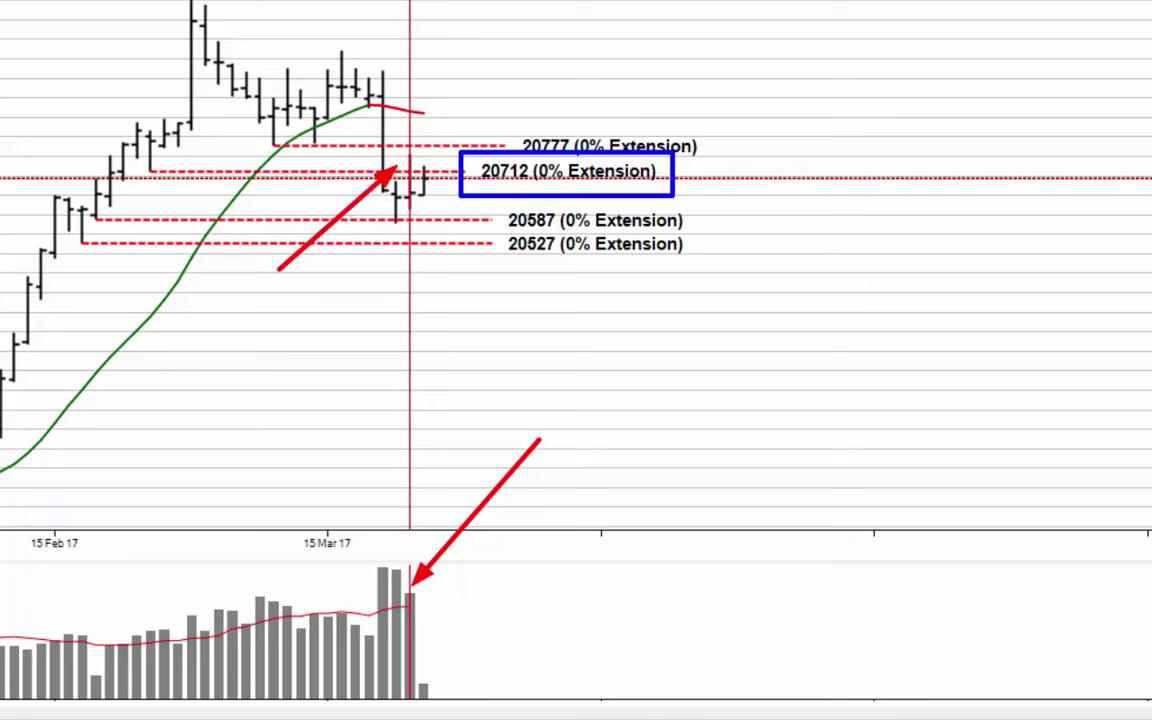
key(Escape)
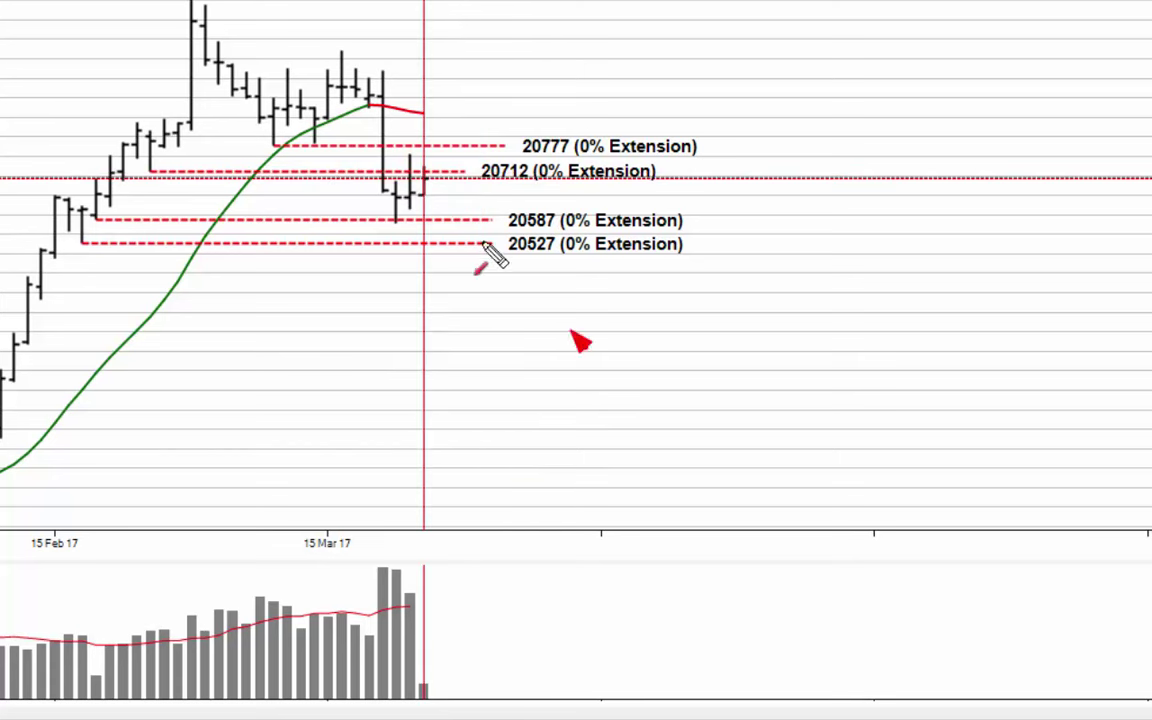
Point a red arrow at the latest daily bar near the 20712 (0% Extension) line.
drag(578, 338, 430, 184)
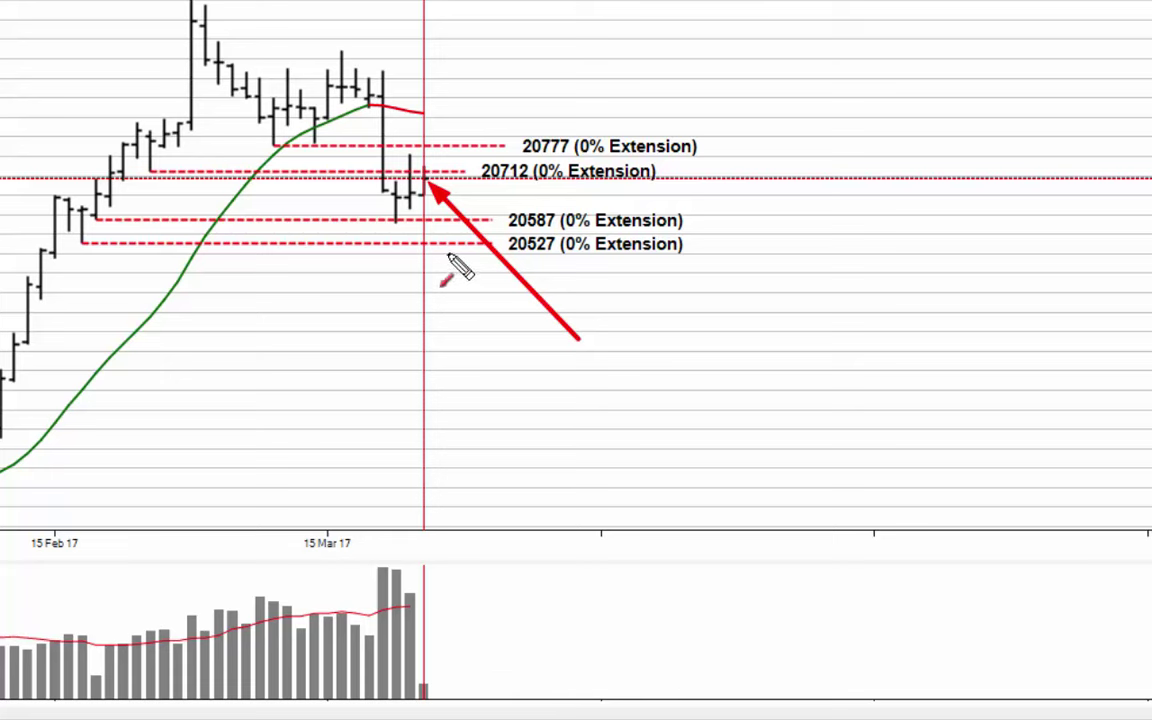
Draw red arrows up to the 20712 (0% Extension) label, the earlier low where its line starts, and the line beside the latest bar, and clear them.
drag(505, 222, 510, 188)
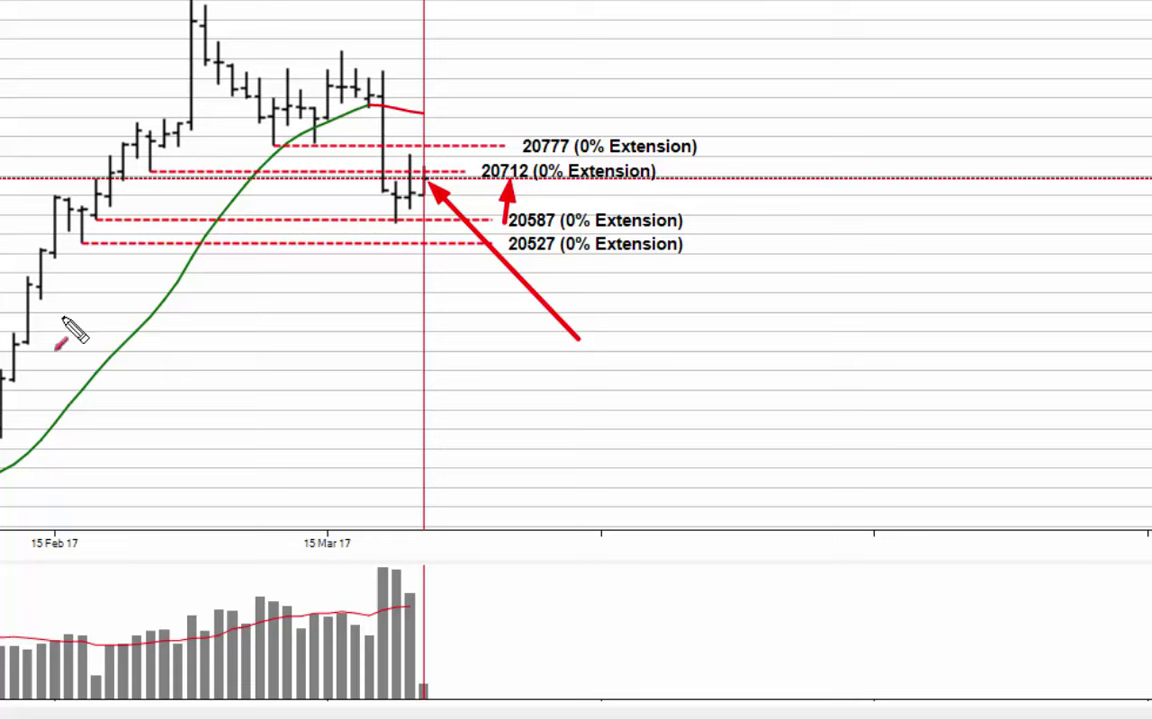
drag(98, 322, 142, 188)
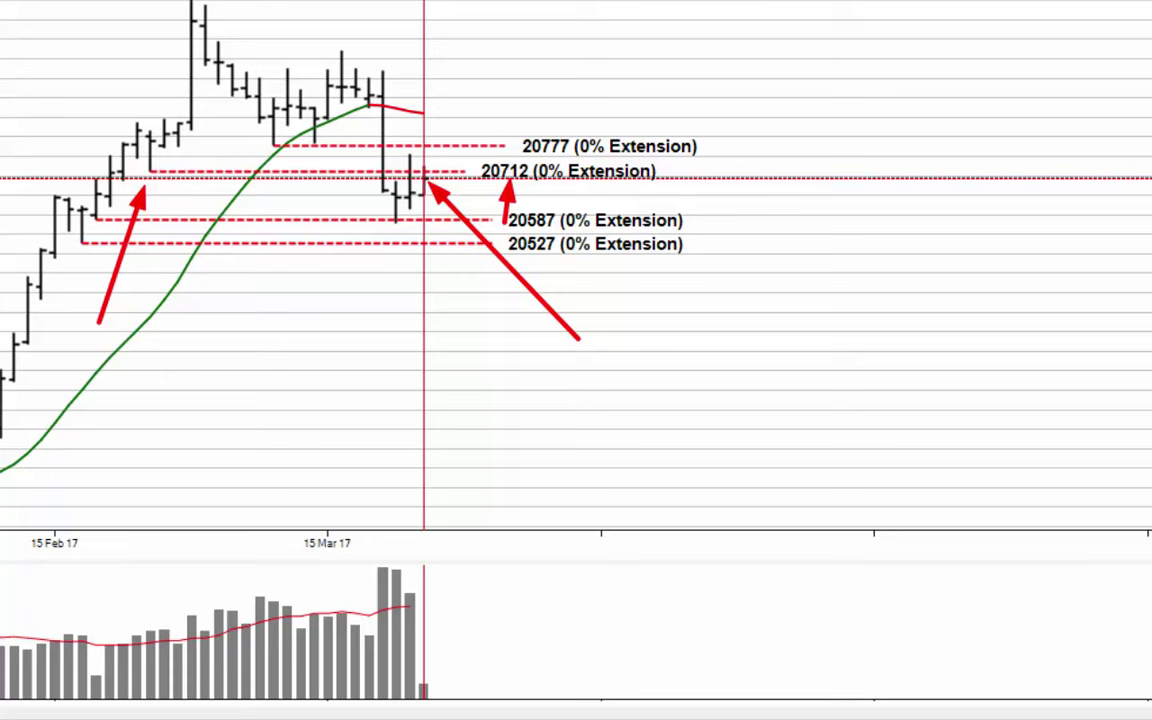
drag(470, 112, 442, 172)
key(Escape)
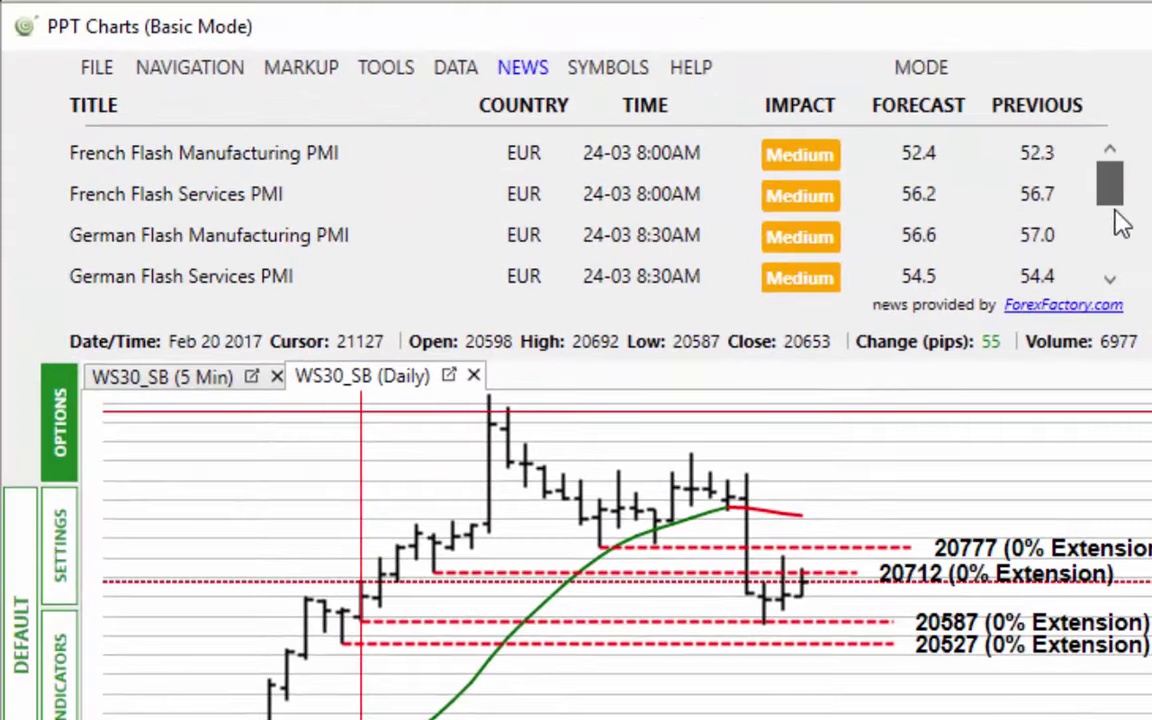
Look through the rest of the 24-03 news events in the news list.
drag(1122, 218, 1124, 342)
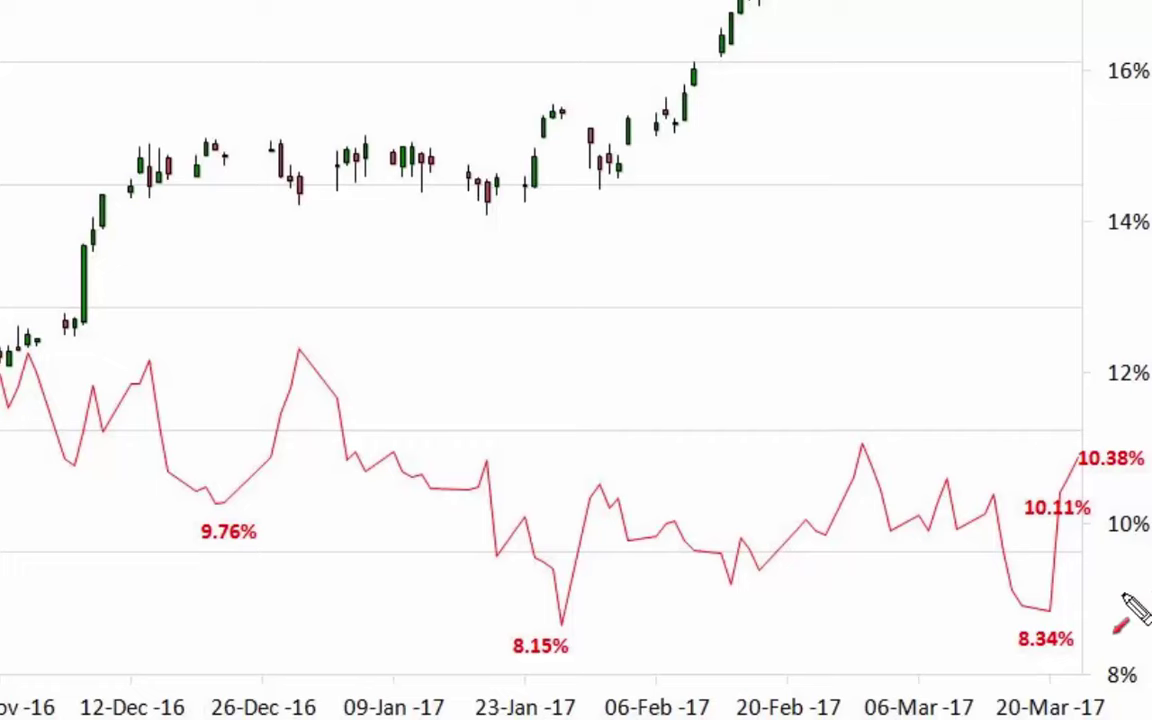
On the volatility chart, point red arrows at the 10.11% and 10.38% readings and up toward the latest price candles.
drag(920, 375, 1020, 490)
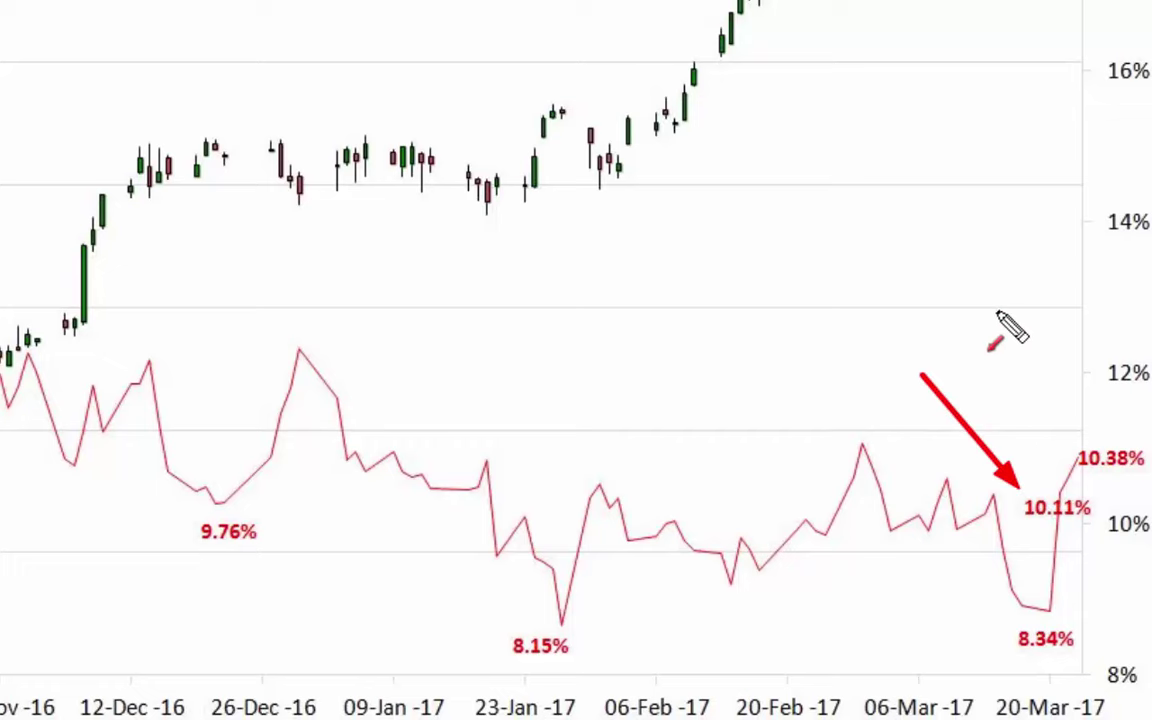
drag(995, 310, 1085, 437)
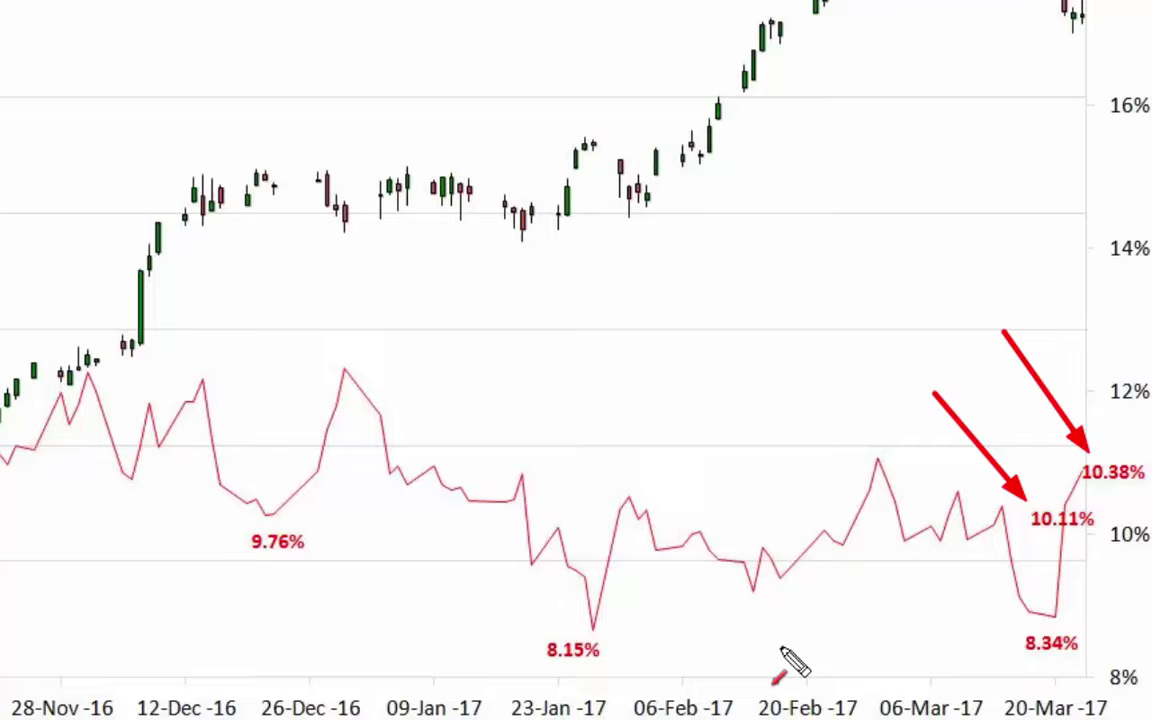
drag(988, 209, 1019, 146)
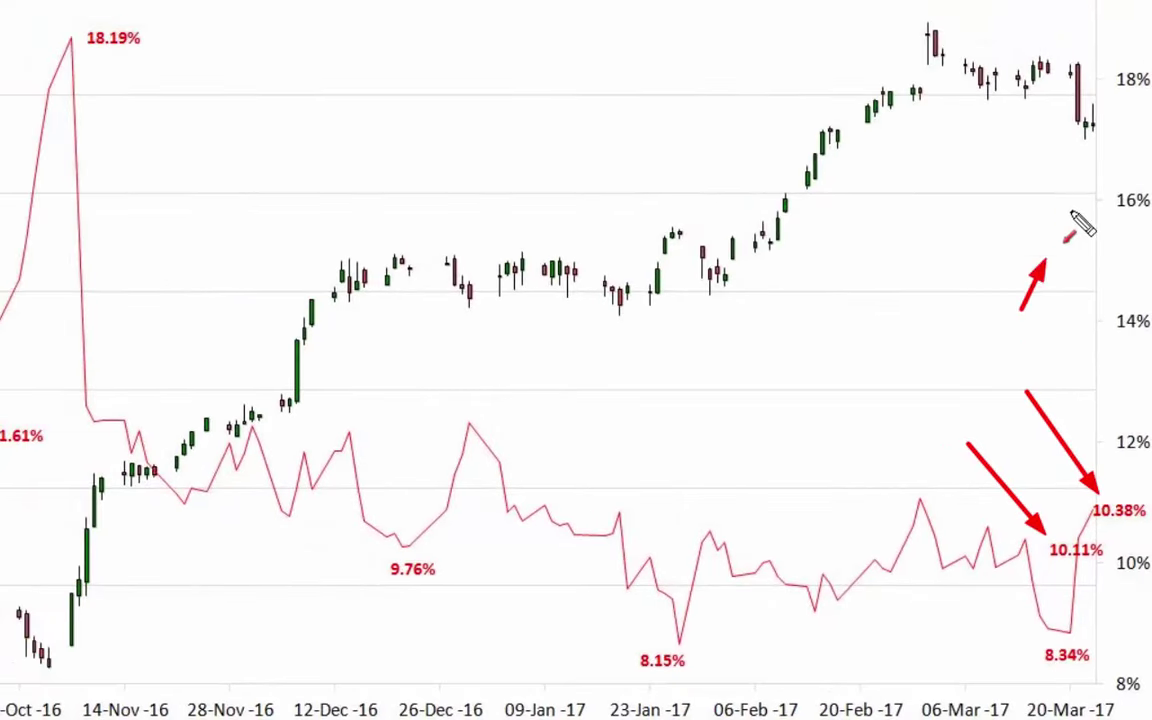
drag(1069, 237, 1093, 143)
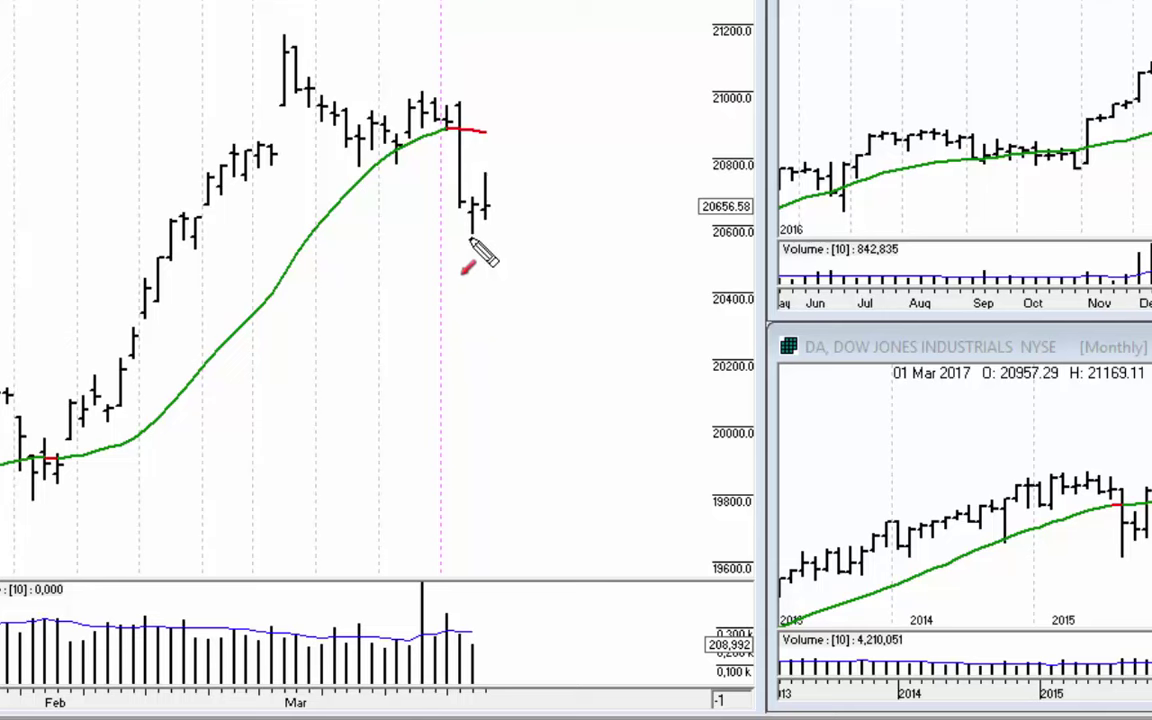
On the Dow Jones daily chart, link the two bars before the latest to their volume with red arrows, and point another at the latest bar.
drag(472, 235, 472, 626)
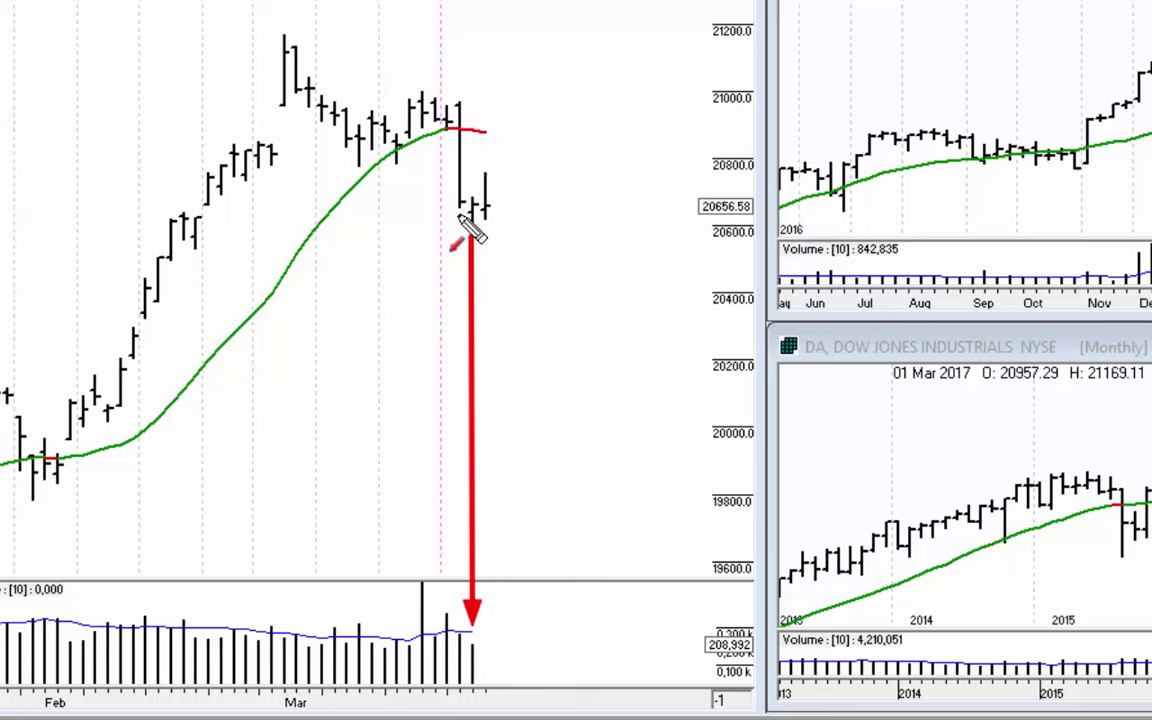
mouse_move(463, 226)
mouse_down()
mouse_move(474, 442)
mouse_move(466, 608)
mouse_up()
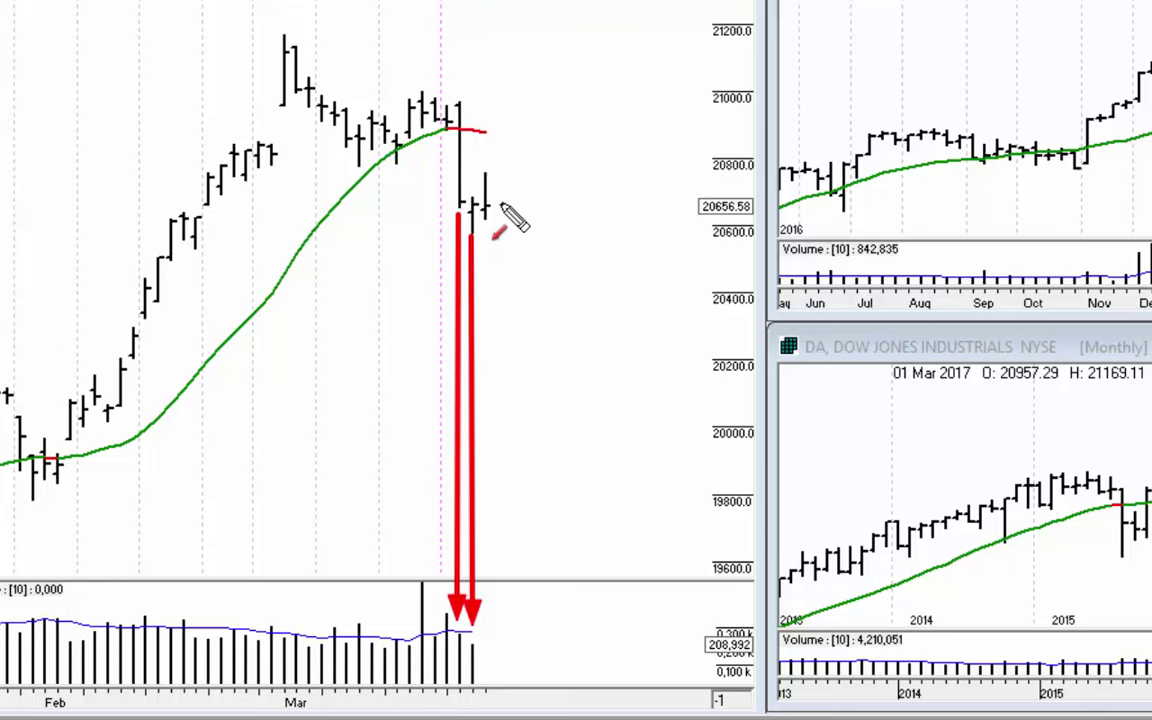
drag(544, 151, 491, 187)
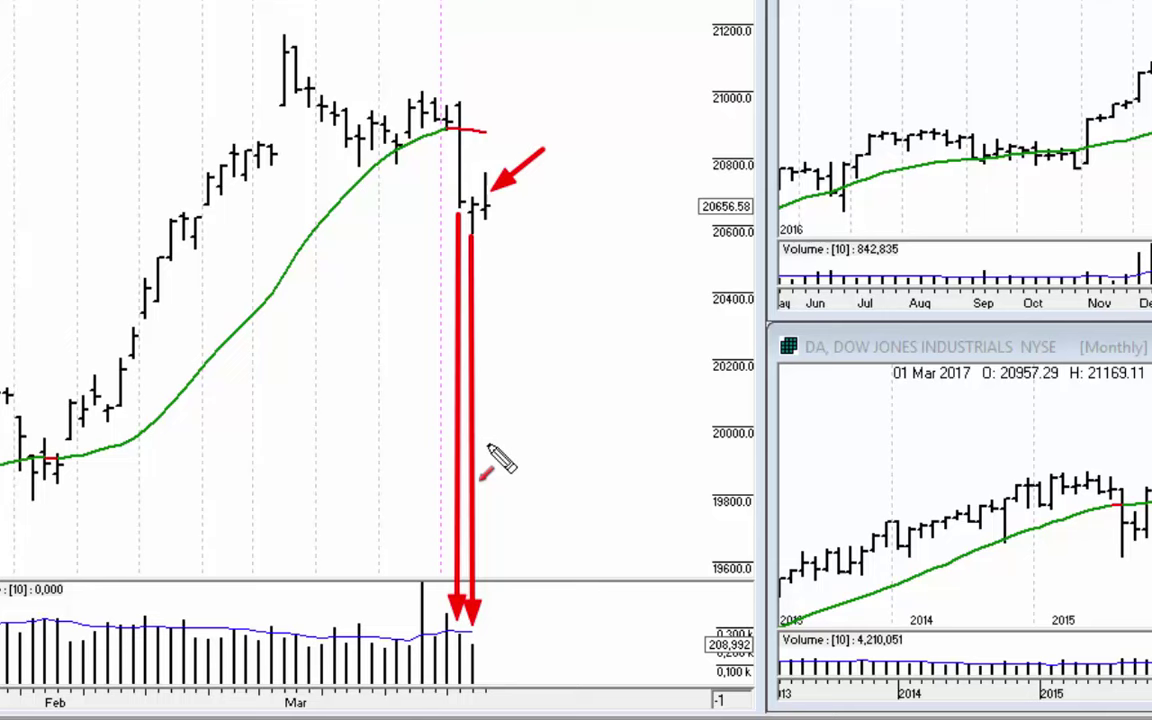